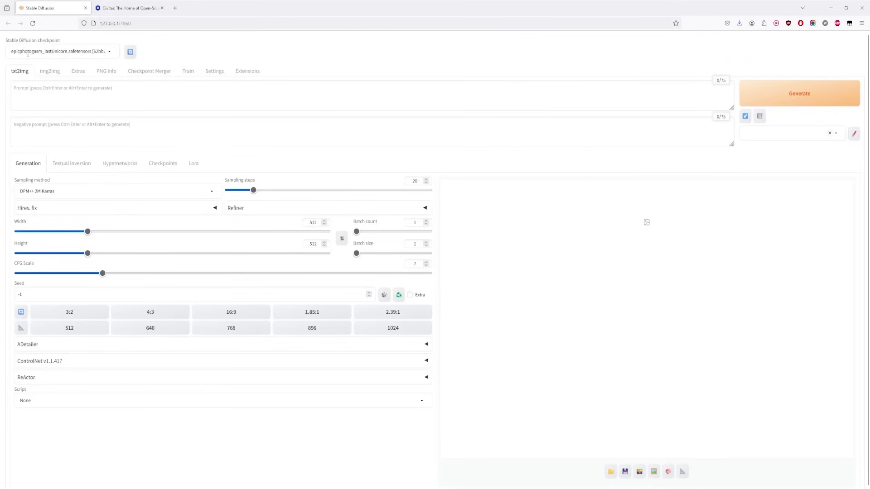
List the installed checkpoint models, then switch to the Civitai site
{"action": "left_click", "coordinate": [49, 49]}
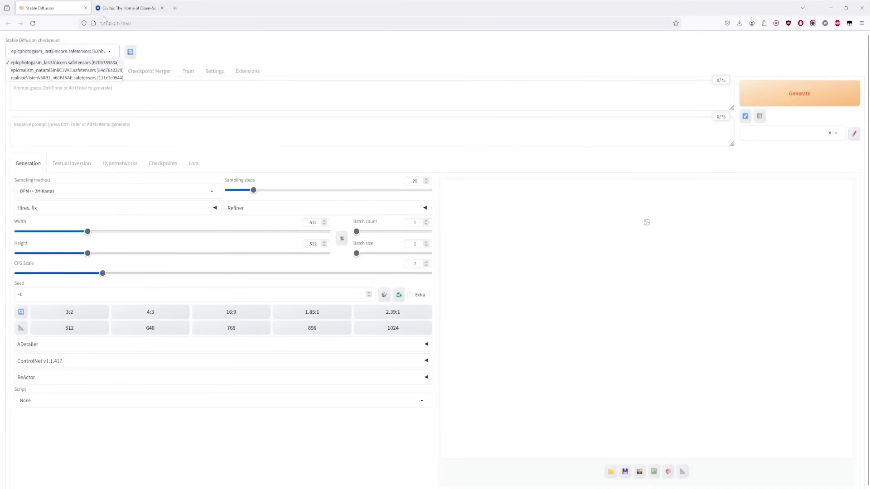
{"action": "left_click", "coordinate": [130, 8]}
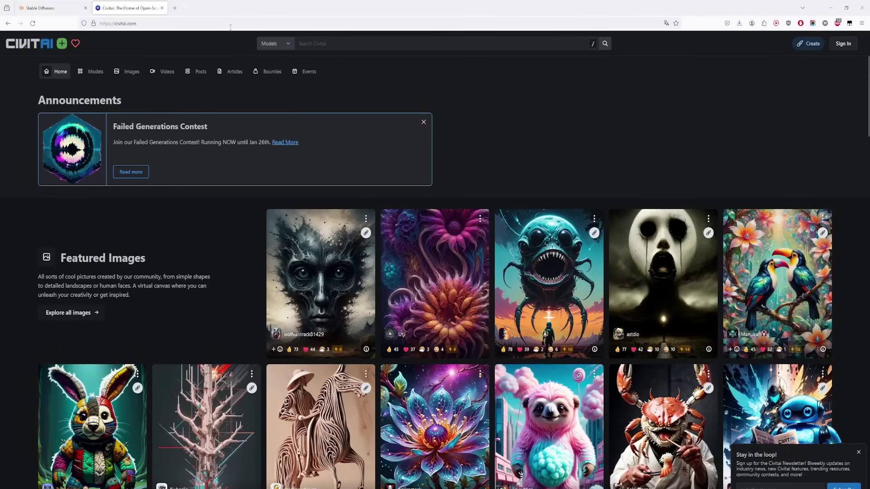
Find epiCPhotoGasm on Civitai and locate models\Stable-diffusion for its 1.99 GB SafeTensor download
{"action": "type", "text": "/epi"}
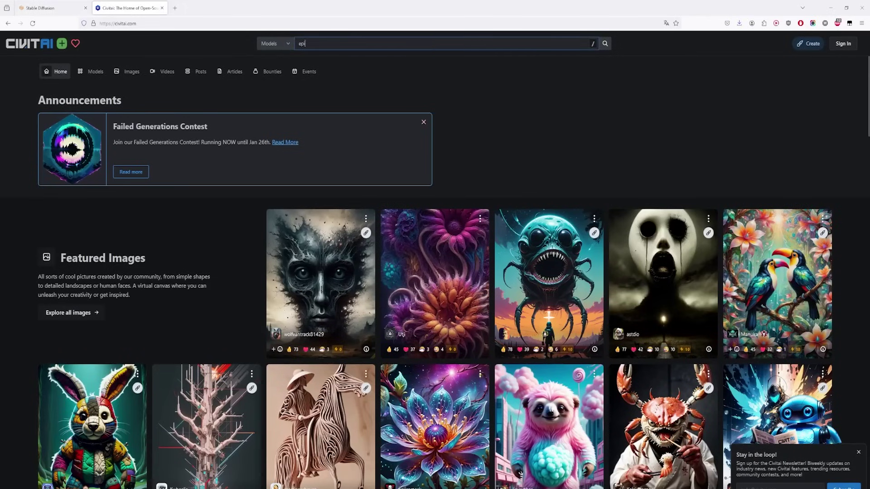
{"action": "type", "text": "cphotog"}
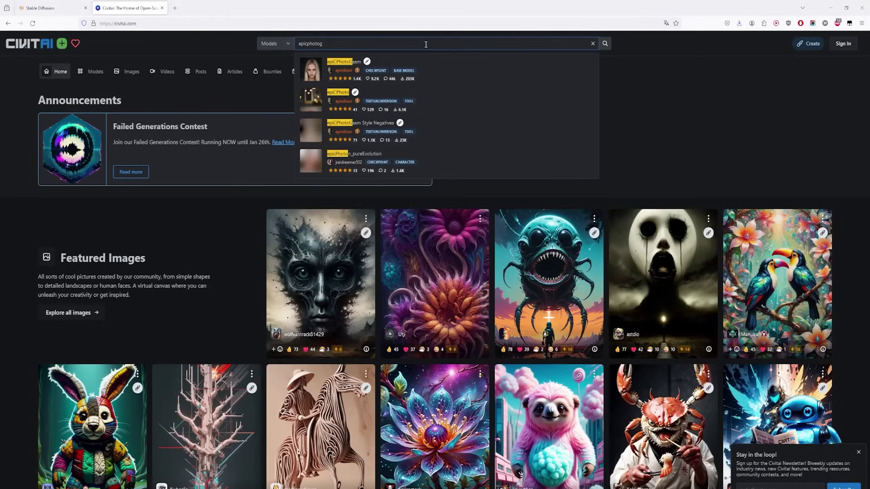
{"action": "left_click", "coordinate": [414, 67]}
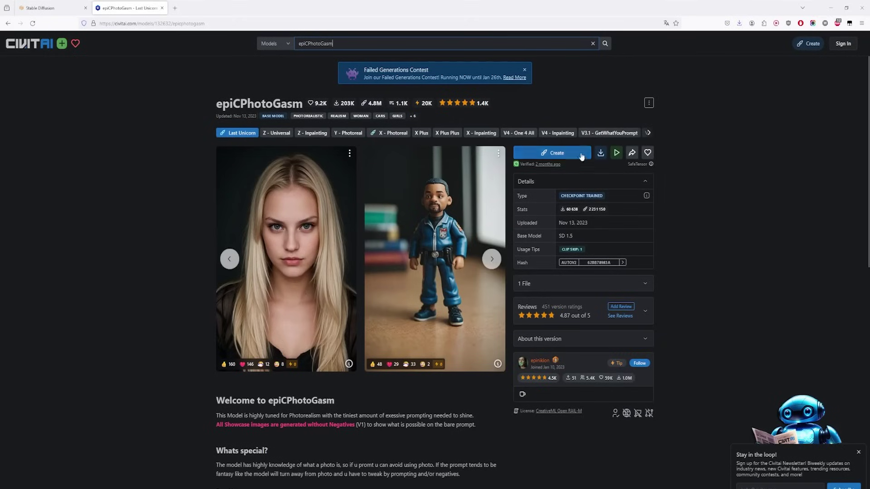
{"action": "left_click", "coordinate": [601, 154]}
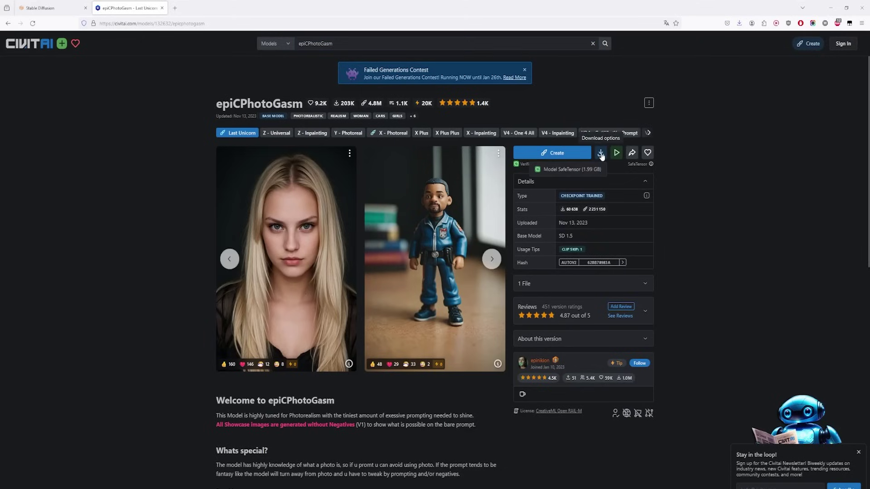
{"action": "left_click", "coordinate": [584, 170]}
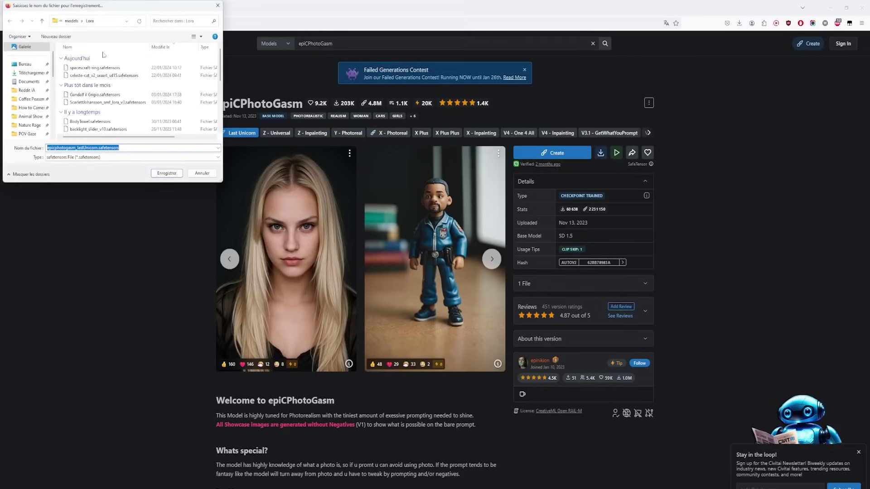
{"action": "left_click", "coordinate": [72, 21]}
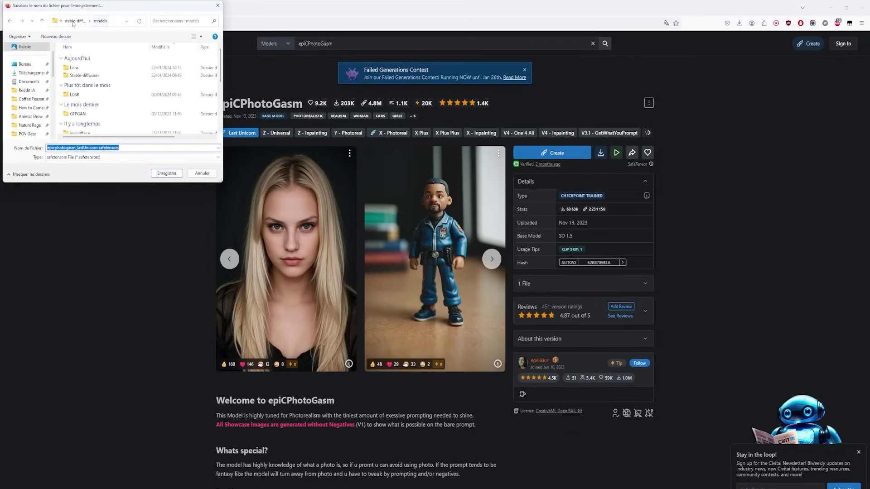
{"action": "double_click", "coordinate": [84, 75]}
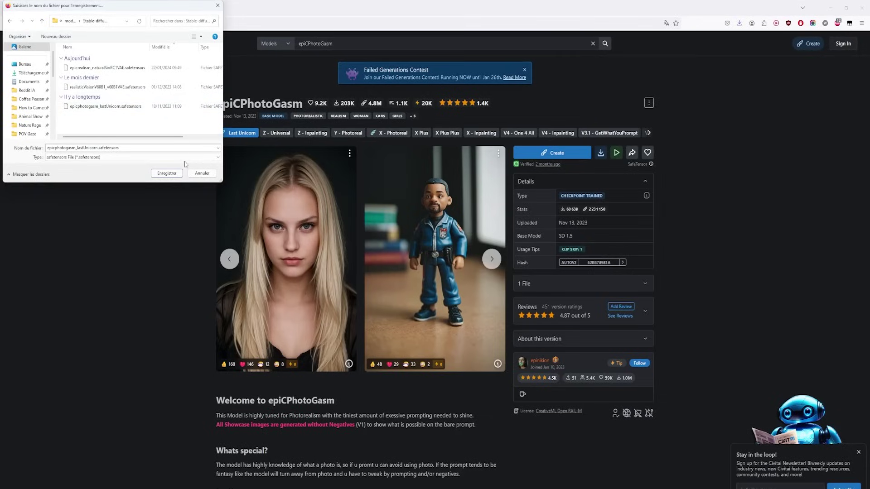
{"action": "left_click", "coordinate": [202, 173]}
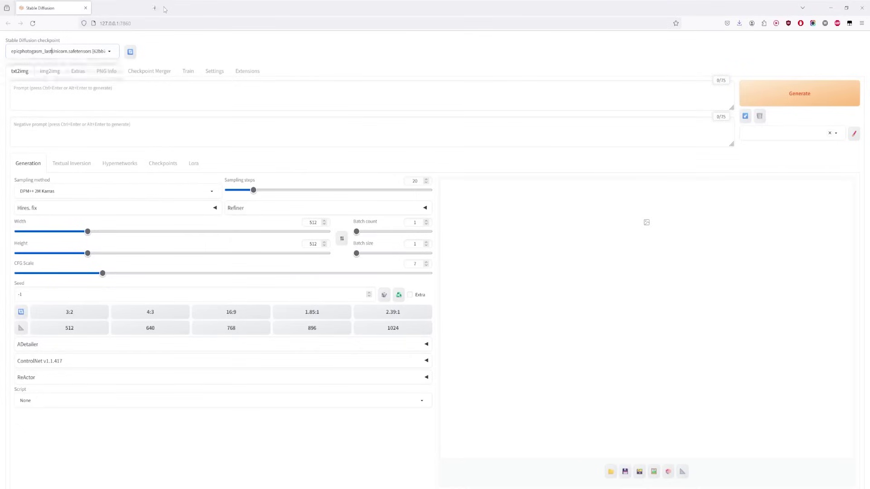
Return to the WebUI and apply the True Negative style
{"action": "left_click", "coordinate": [162, 7]}
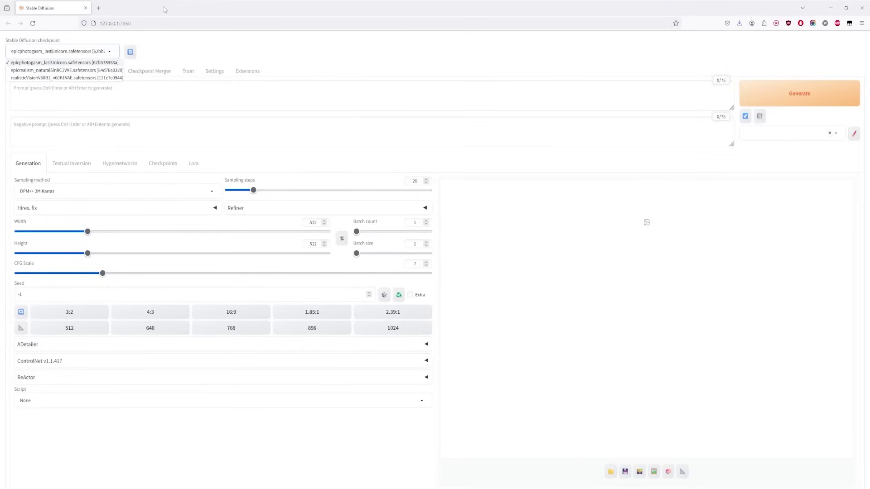
{"action": "left_click", "coordinate": [196, 38]}
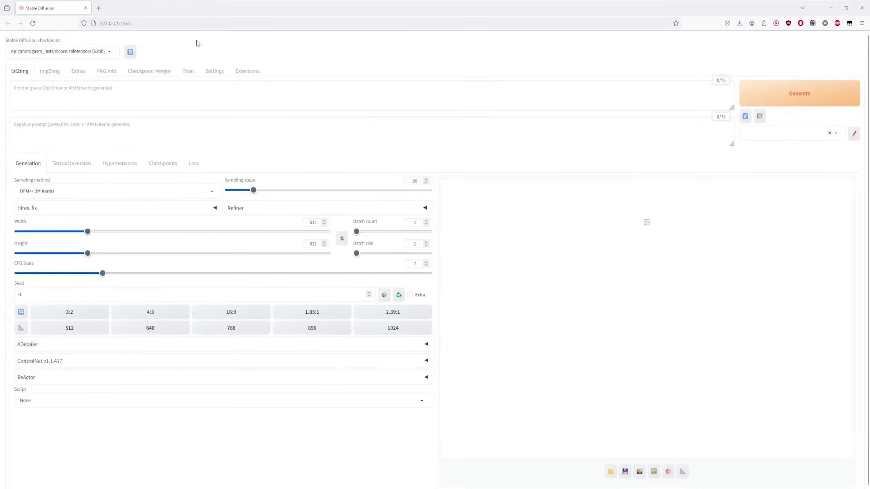
{"action": "left_click", "coordinate": [839, 133]}
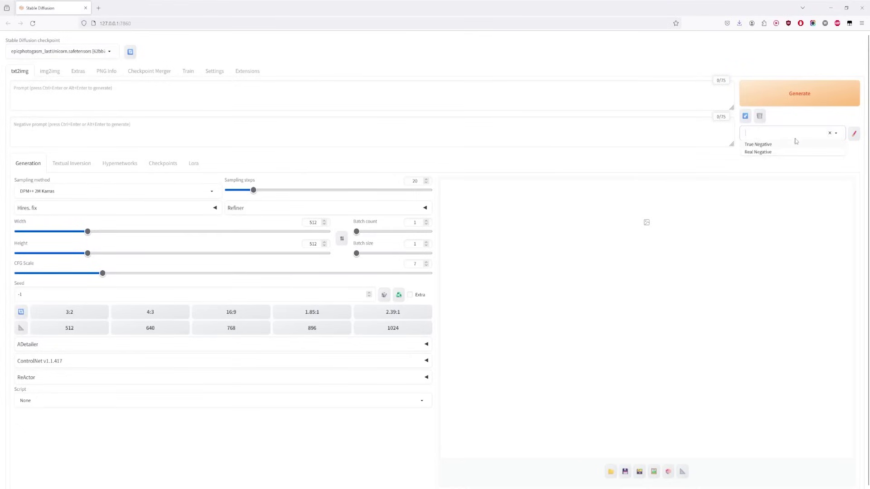
{"action": "left_click", "coordinate": [757, 145]}
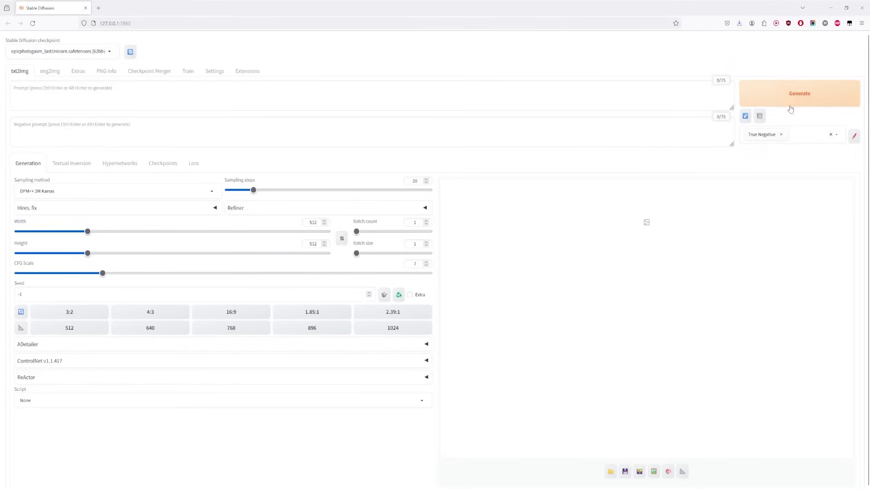
Inspect the True Negative style's negative prompt in the style editor
{"action": "left_click", "coordinate": [854, 136]}
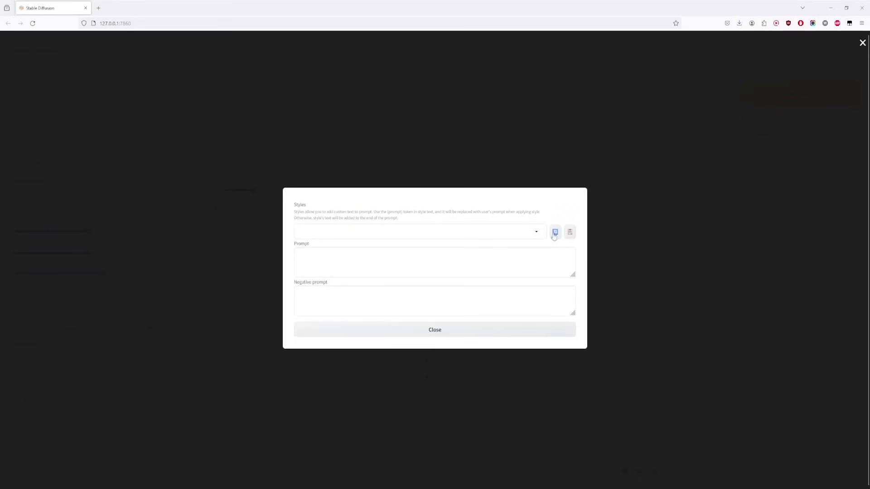
{"action": "left_click", "coordinate": [537, 233]}
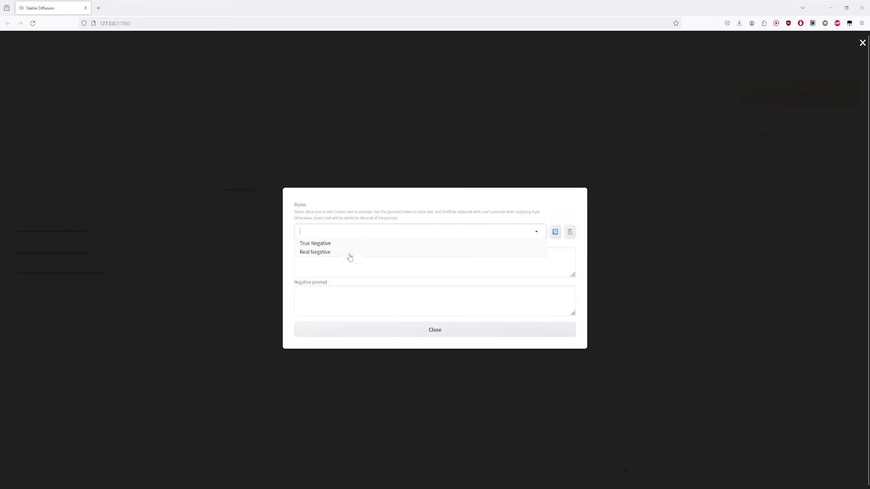
{"action": "left_click", "coordinate": [349, 245]}
{"action": "left_click", "coordinate": [295, 293]}
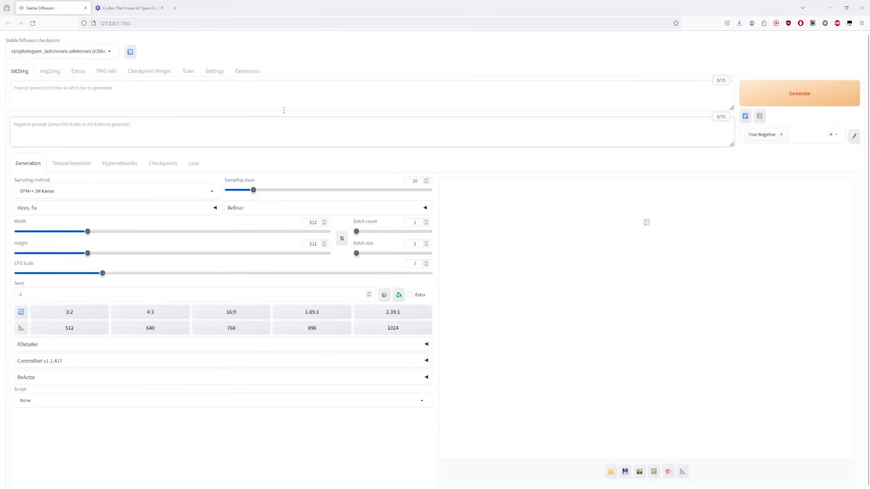
Keep DPM++ 2M Karras as sampler and type the singer-on-stage rural field concert prompt
{"action": "left_click", "coordinate": [93, 190]}
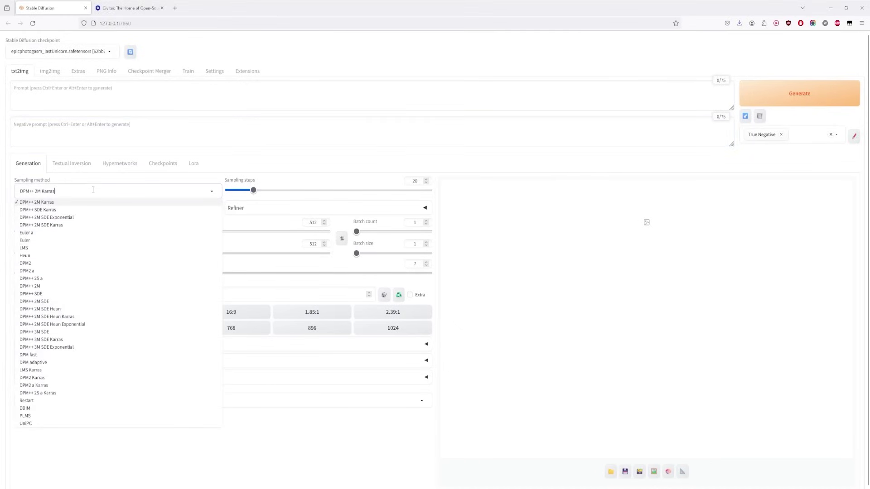
{"action": "left_click", "coordinate": [254, 167]}
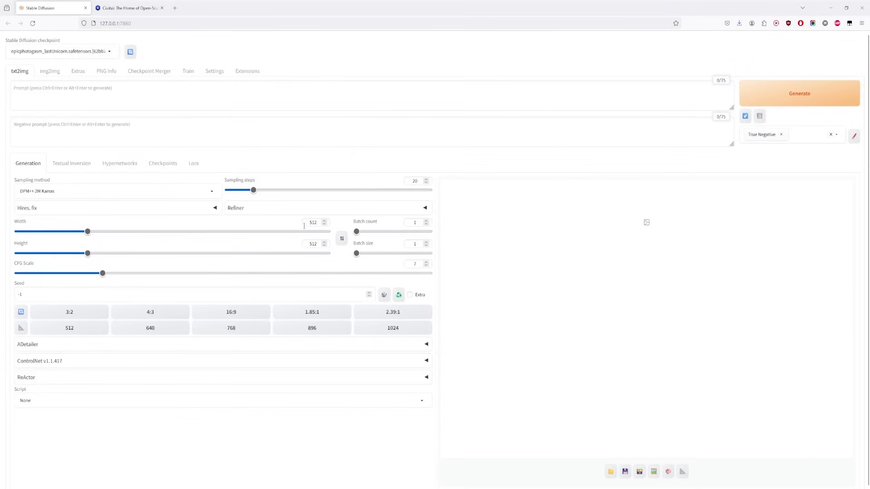
{"action": "left_click", "coordinate": [156, 96]}
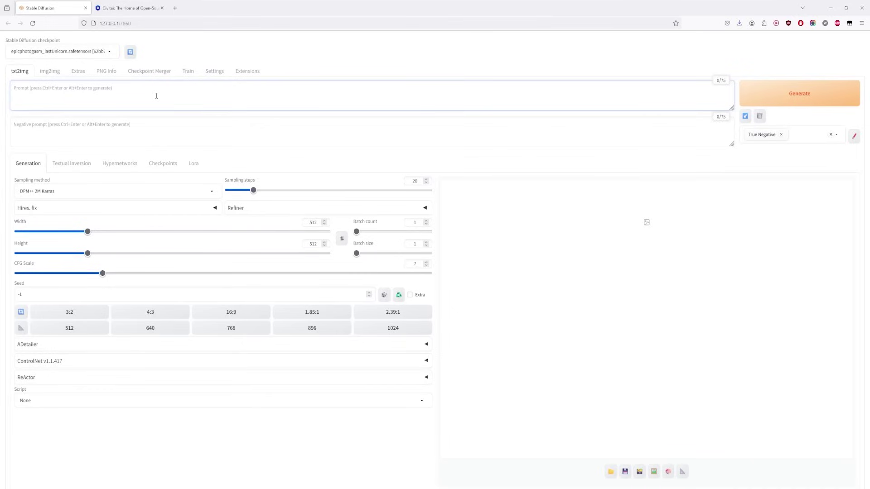
{"action": "type", "text": "A singer, on a"}
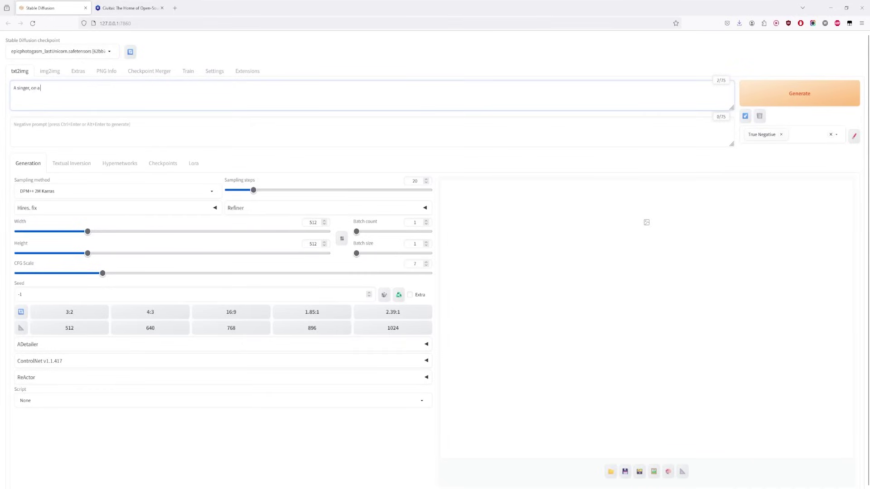
{"action": "type", "text": " stage, during a concert"}
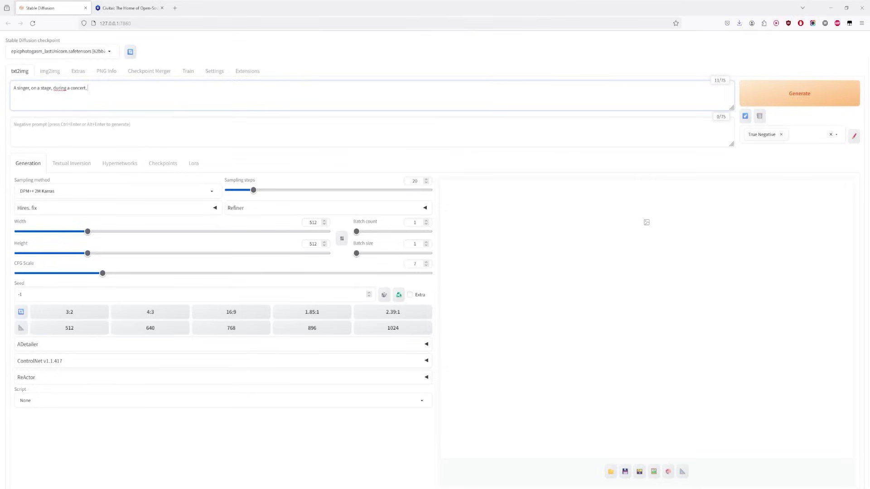
{"action": "type", "text": ", in a field, rural area,"}
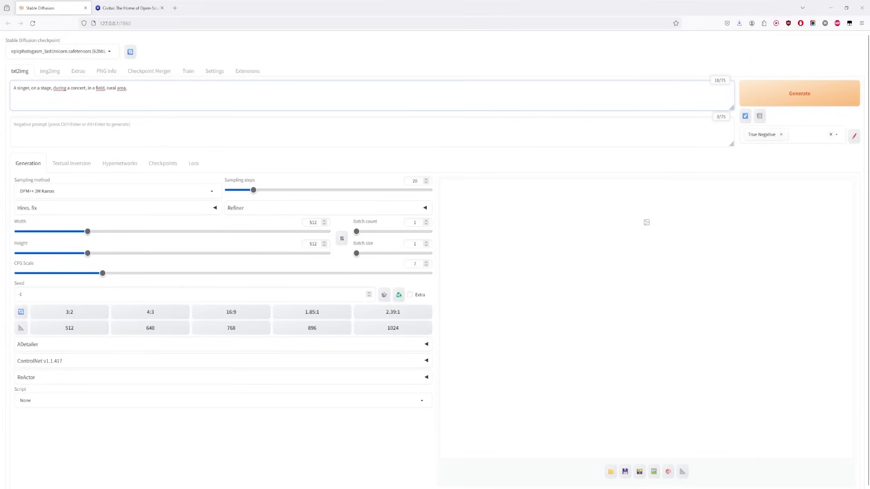
{"action": "type", "text": " hundreds of people watching him sing,"}
Generate a 512×512 concert image and view it full size in the lightbox
{"action": "left_click", "coordinate": [799, 99]}
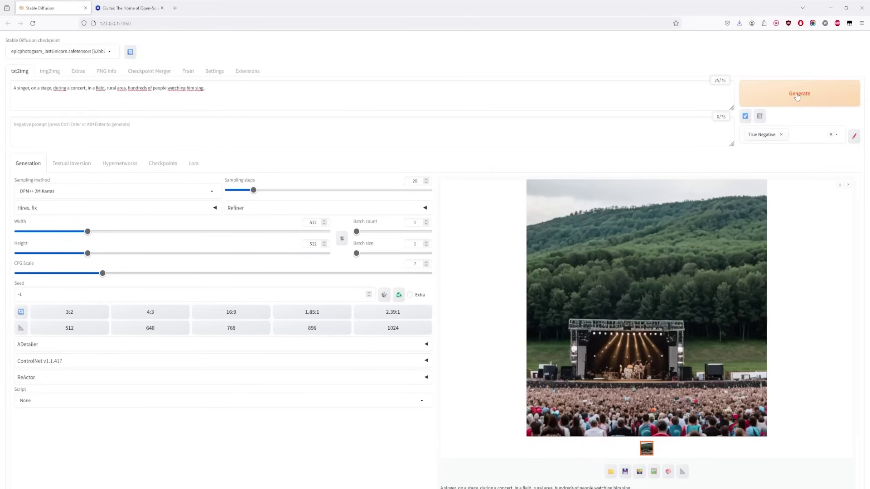
{"action": "left_click", "coordinate": [639, 306]}
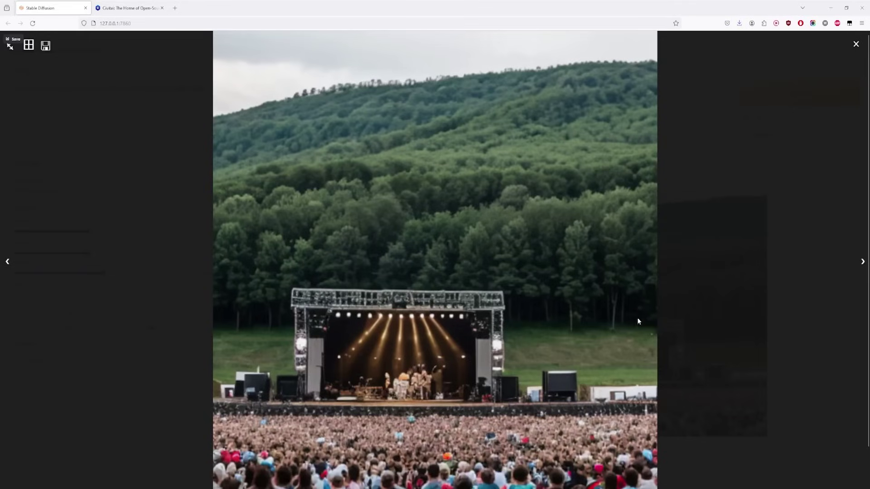
{"action": "left_click", "coordinate": [698, 319]}
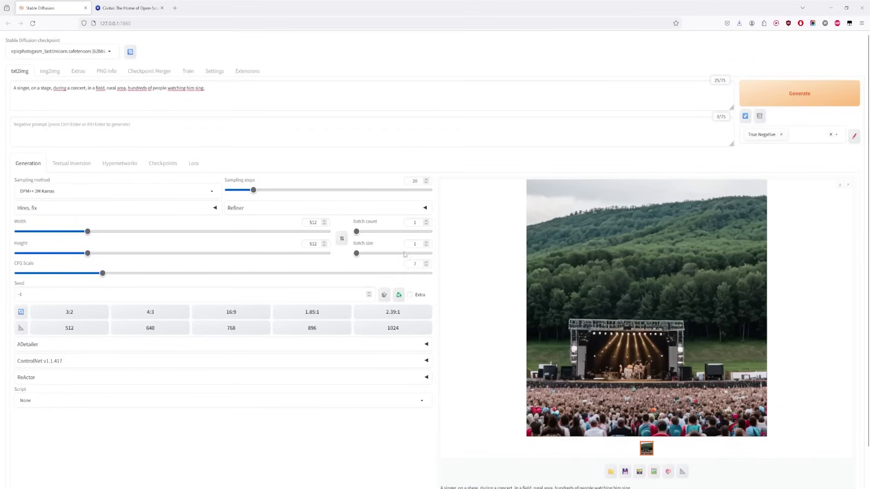
Set batch size to 4, generate, and browse the resulting grid and images full size
{"action": "left_click_drag", "start_coordinate": [356, 253], "coordinate": [388, 253]}
{"action": "left_click", "coordinate": [770, 94]}
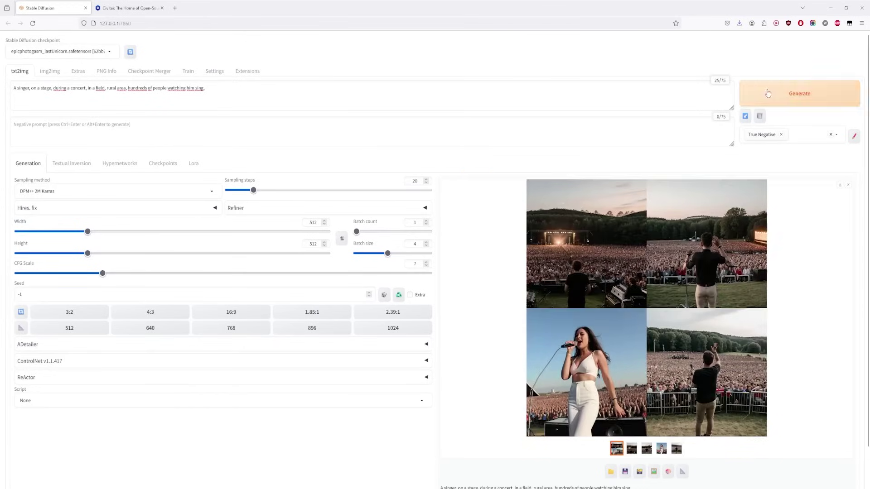
{"action": "left_click", "coordinate": [616, 279]}
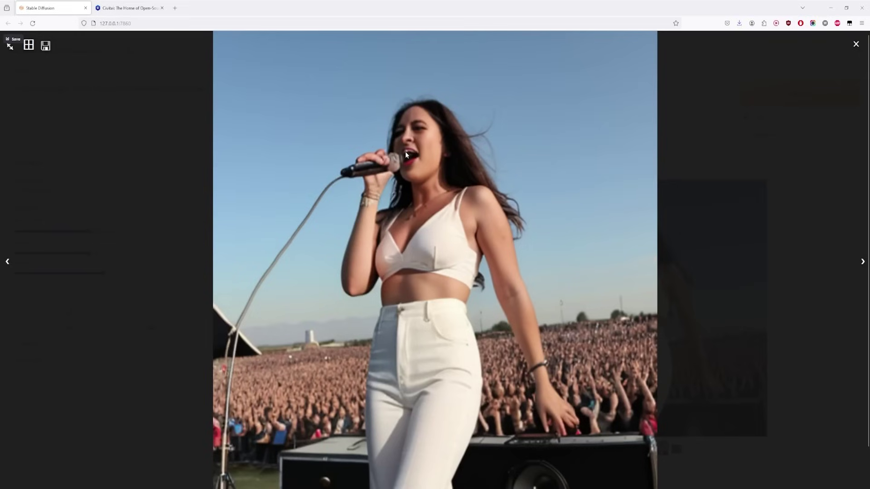
{"action": "left_click", "coordinate": [861, 265]}
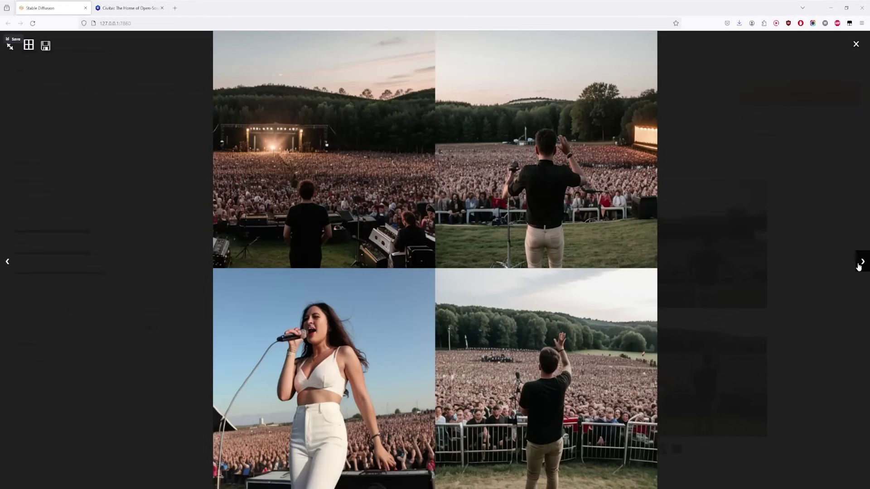
{"action": "key", "text": "Escape"}
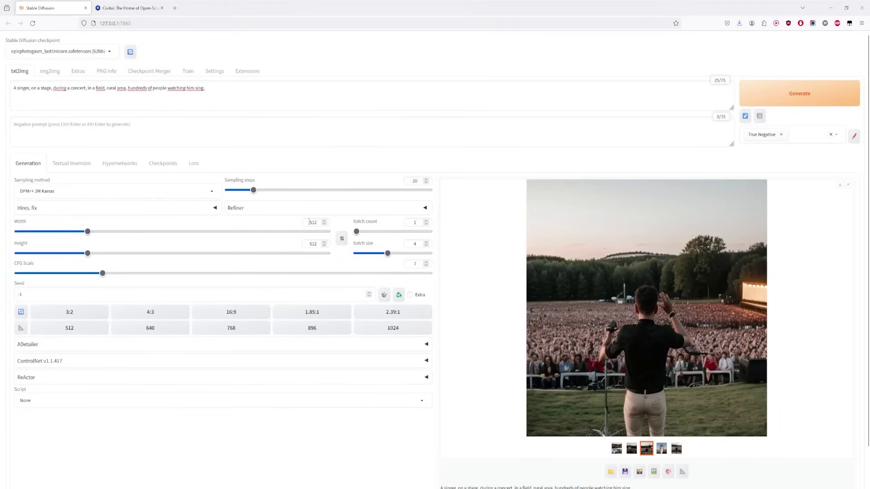
Set width and height to 768, generate a batch, and step through all results and the grid
{"action": "left_click", "coordinate": [241, 333]}
{"action": "left_click", "coordinate": [778, 93]}
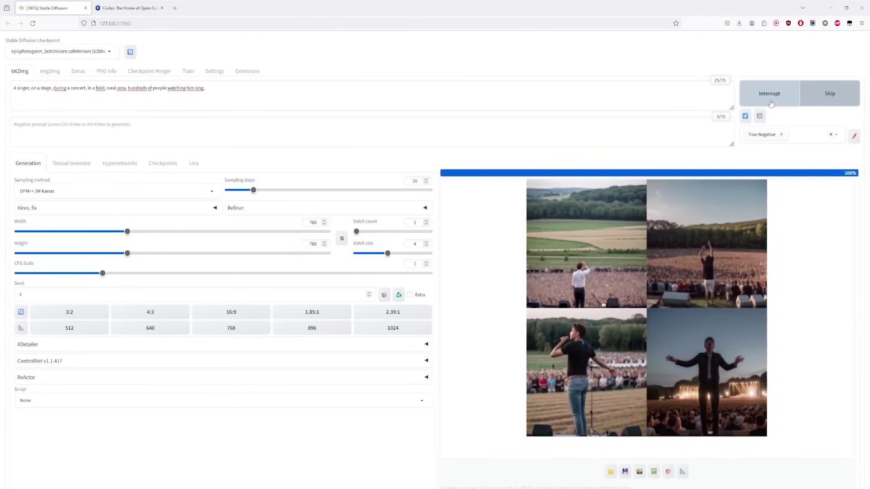
{"action": "left_click", "coordinate": [709, 271]}
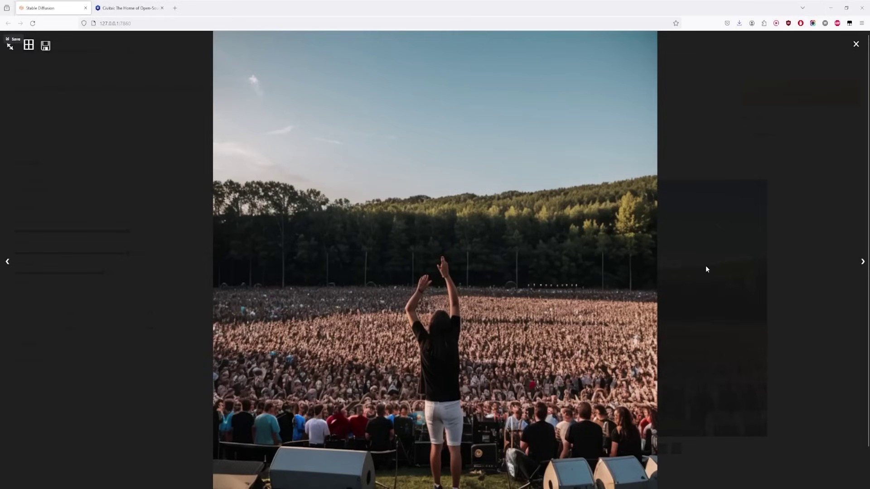
{"action": "left_click", "coordinate": [863, 264]}
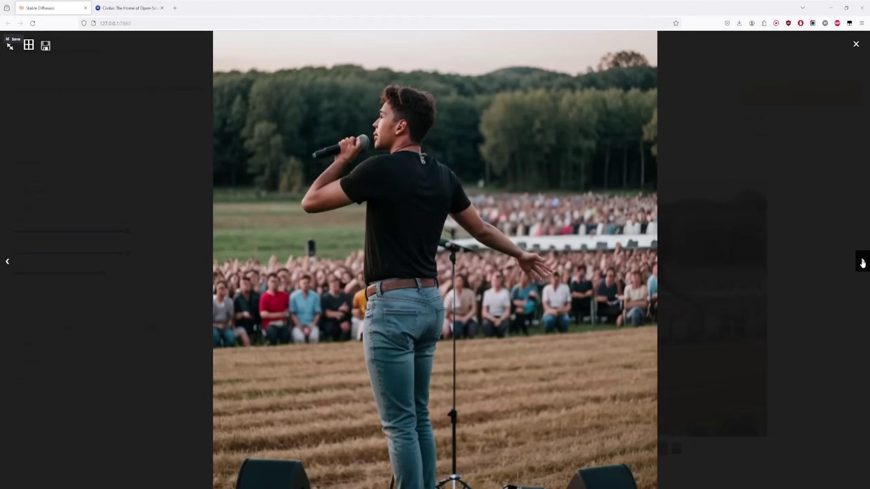
{"action": "left_click", "coordinate": [862, 263]}
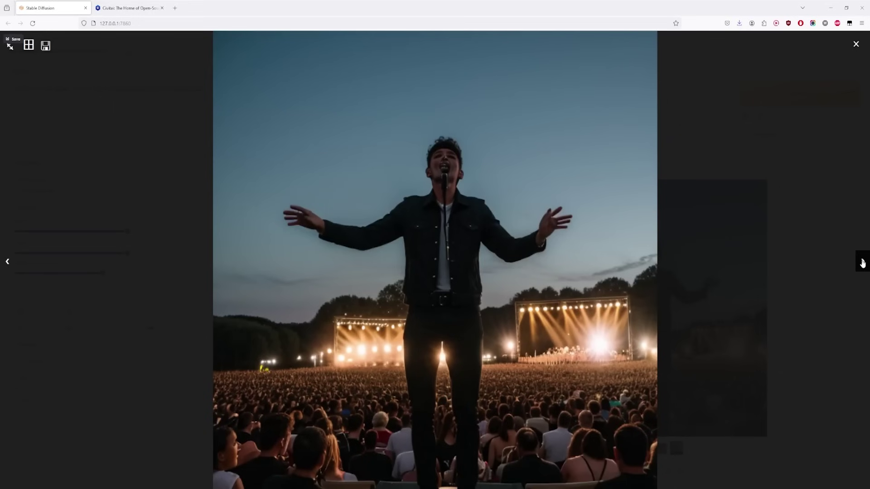
{"action": "left_click", "coordinate": [863, 264]}
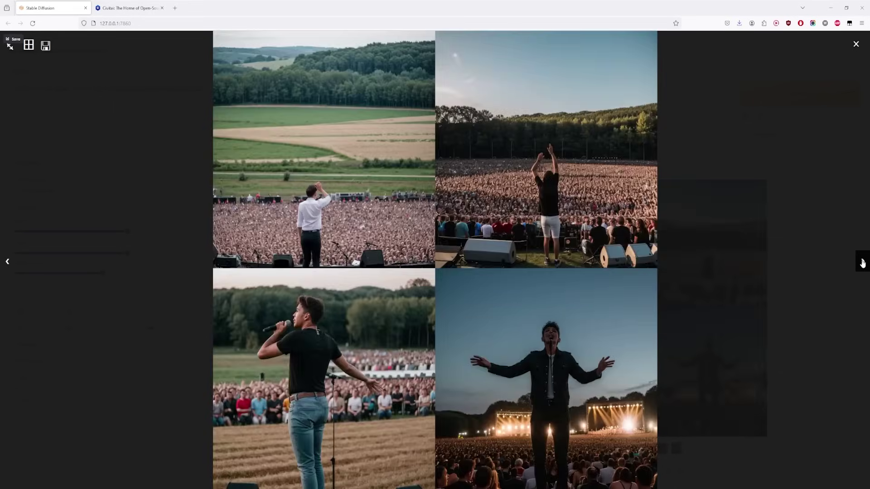
{"action": "left_click", "coordinate": [861, 264]}
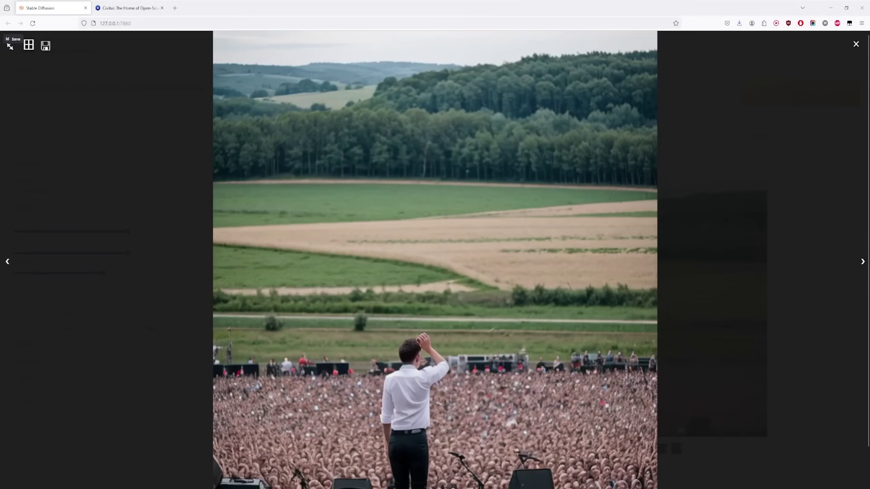
Generate another 768×768 batch of four and browse each result up to the grid
{"action": "key", "text": "Escape"}
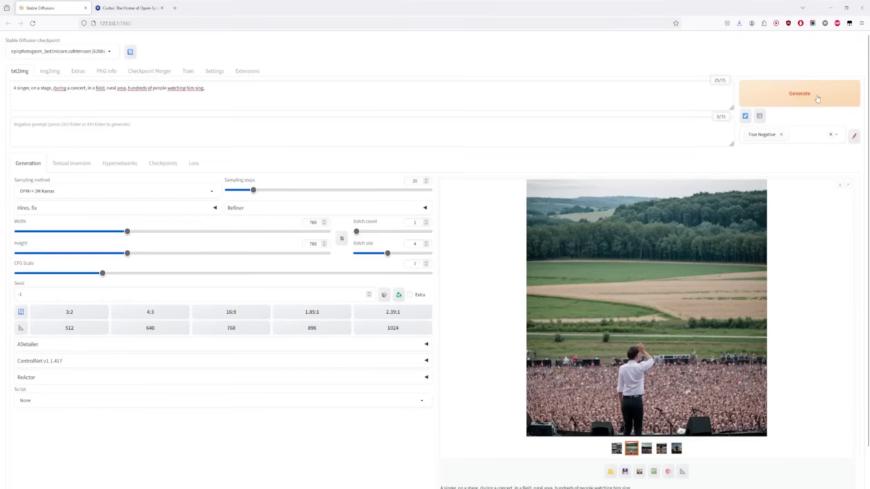
{"action": "left_click", "coordinate": [815, 97]}
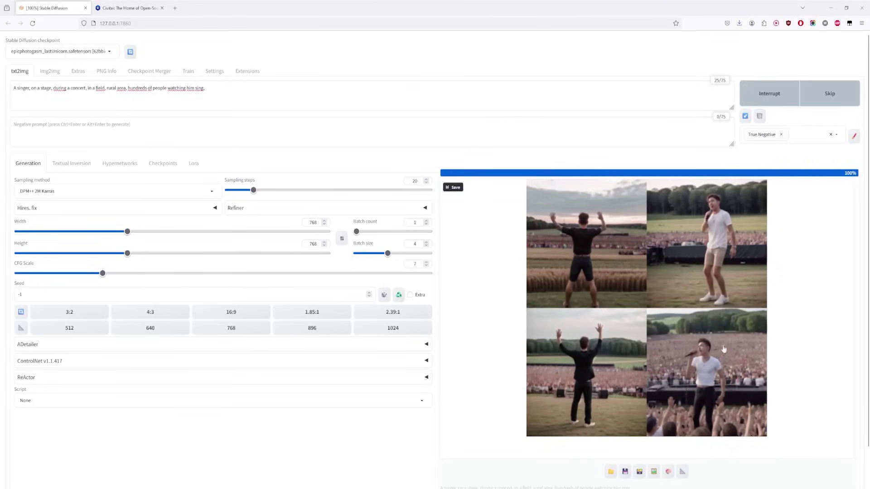
{"action": "left_click", "coordinate": [721, 282]}
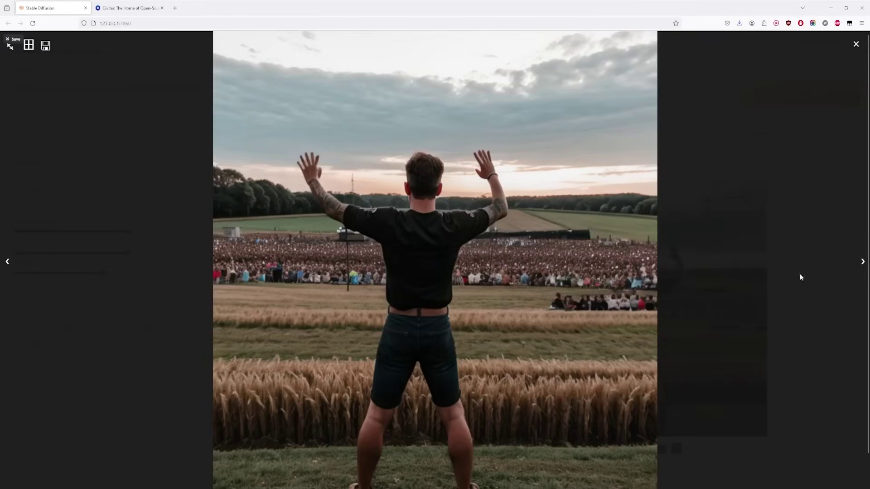
{"action": "left_click", "coordinate": [862, 264]}
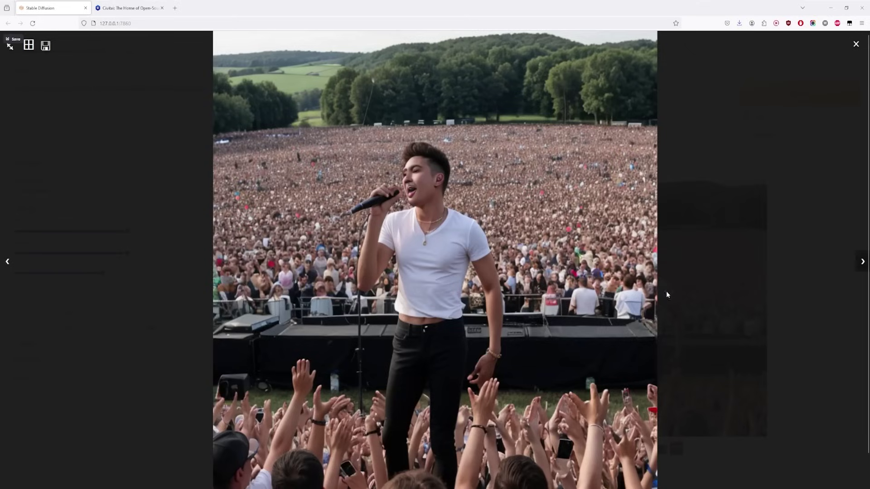
{"action": "left_click", "coordinate": [861, 268]}
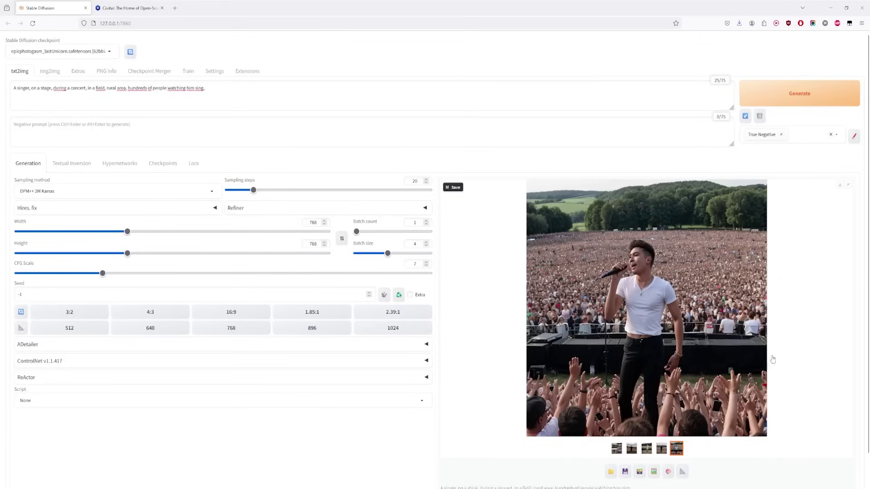
Reuse the shown image's seed 61449059
{"action": "scroll", "coordinate": [521, 414], "scroll_direction": "down", "scroll_amount": 2}
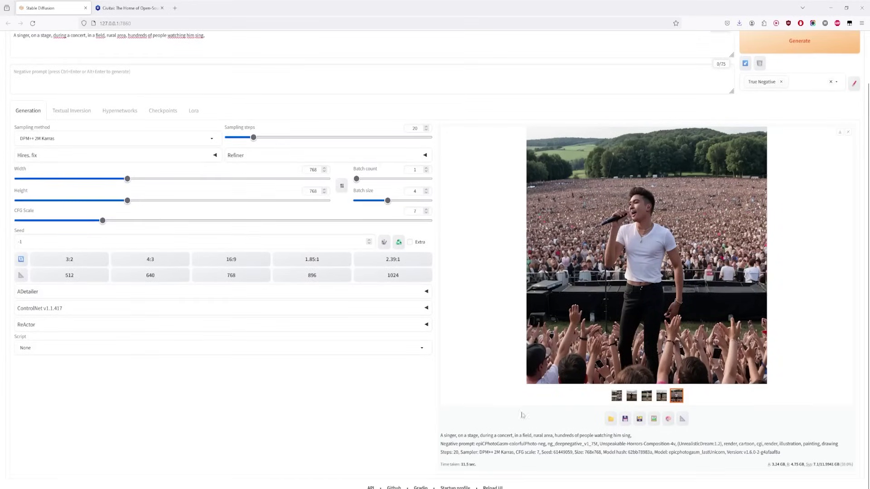
{"action": "left_click", "coordinate": [399, 243]}
{"action": "left_click_drag", "start_coordinate": [50, 242], "coordinate": [8, 250]}
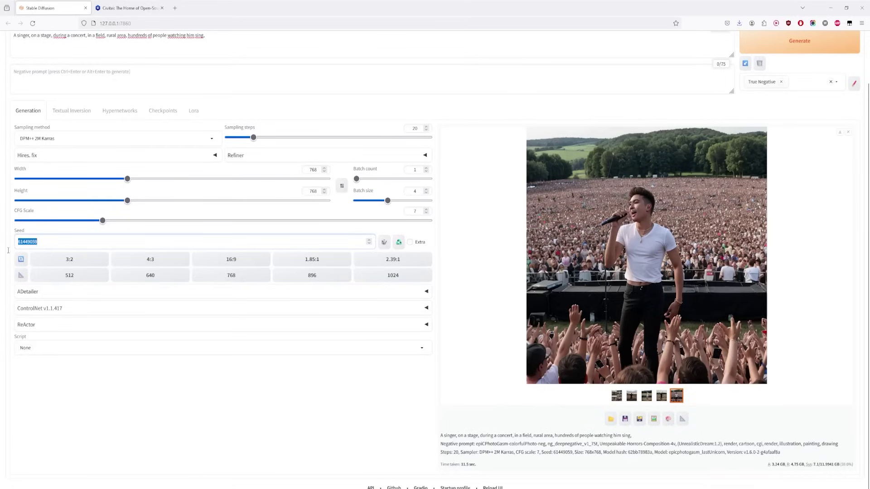
{"action": "left_click", "coordinate": [422, 234]}
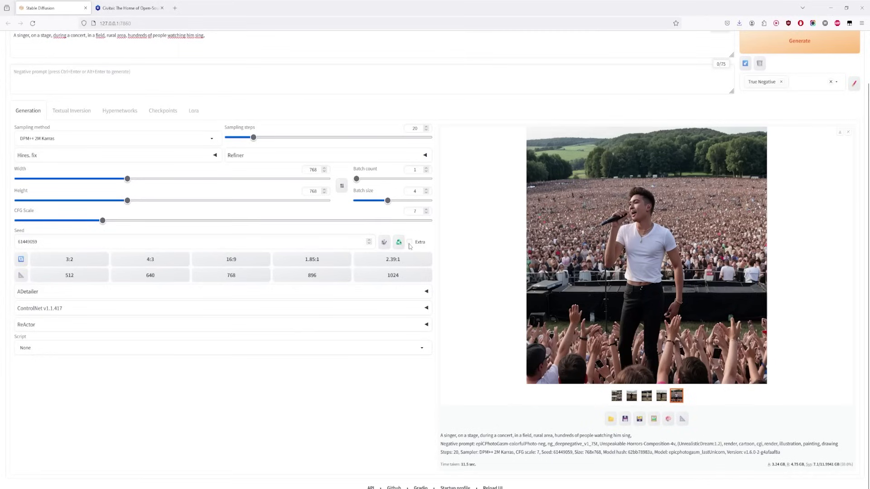
Enable Extra seed options with 0.05 variation strength and generate a variant batch
{"action": "left_click", "coordinate": [410, 243]}
{"action": "left_click", "coordinate": [246, 265]}
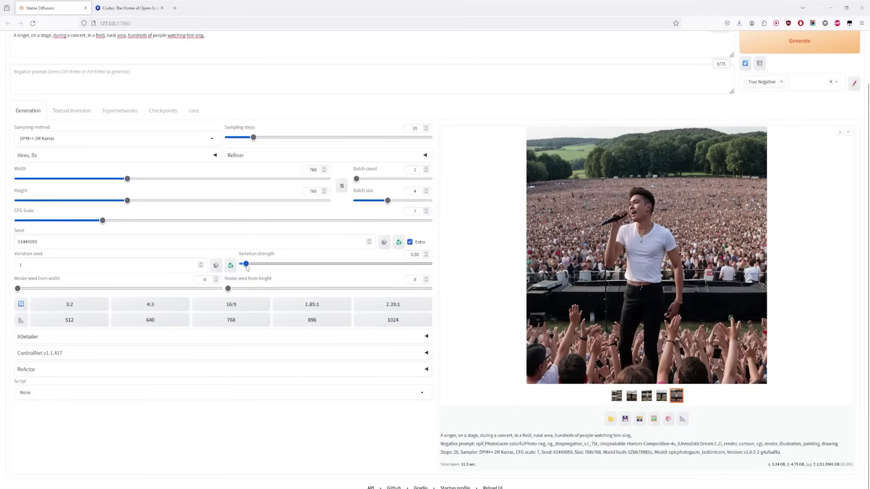
{"action": "left_click_drag", "start_coordinate": [246, 267], "coordinate": [252, 268]}
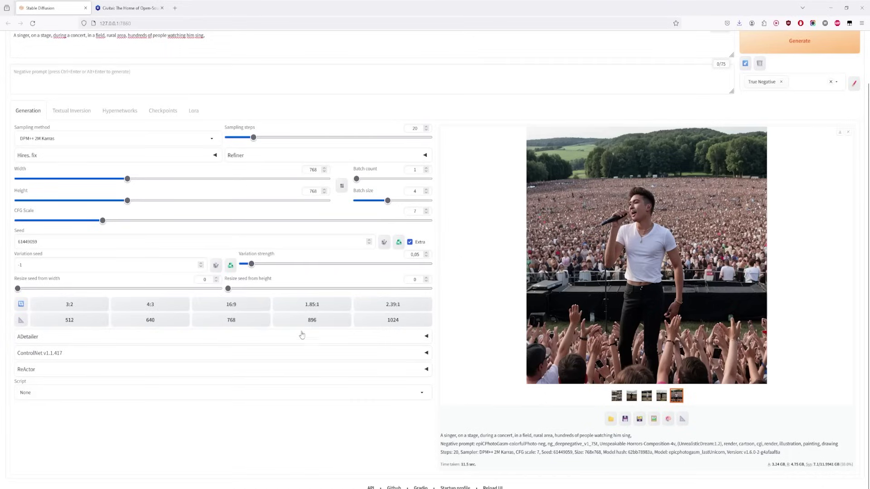
{"action": "left_click", "coordinate": [845, 52]}
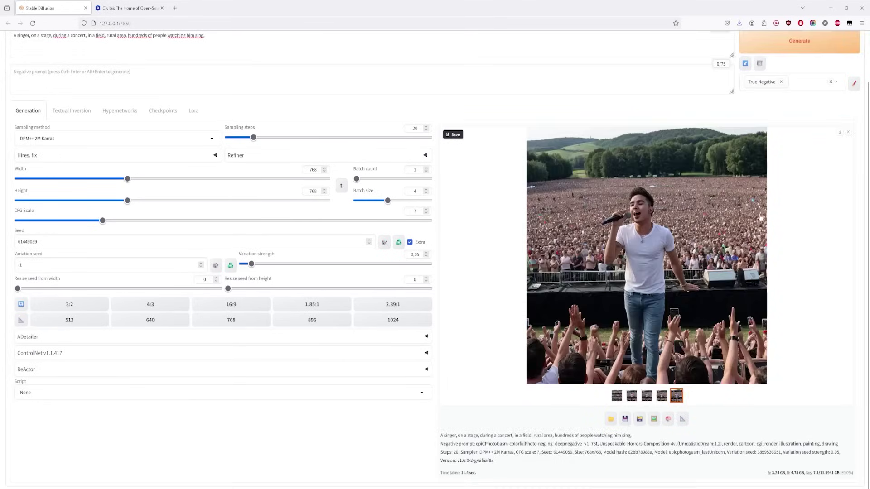
Browse the new variant images at full size
{"action": "left_click", "coordinate": [679, 282]}
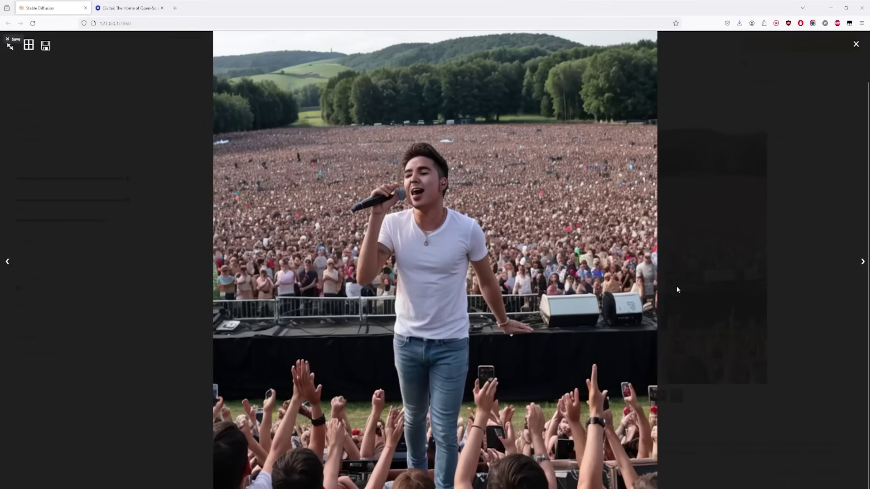
{"action": "left_click", "coordinate": [859, 265]}
{"action": "left_click", "coordinate": [860, 267]}
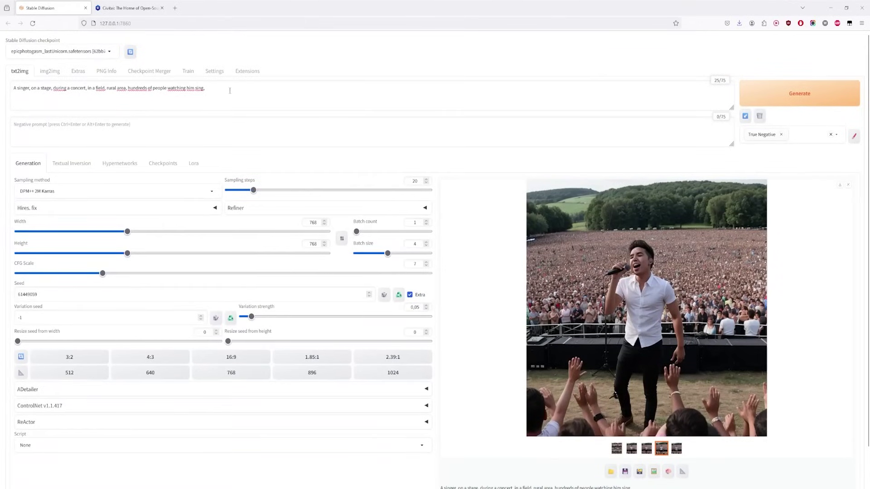
Replace the prompt's trailing 'sing' with a period so it ends 'watching him.', and generate
{"action": "left_click_drag", "start_coordinate": [230, 90], "coordinate": [194, 95]}
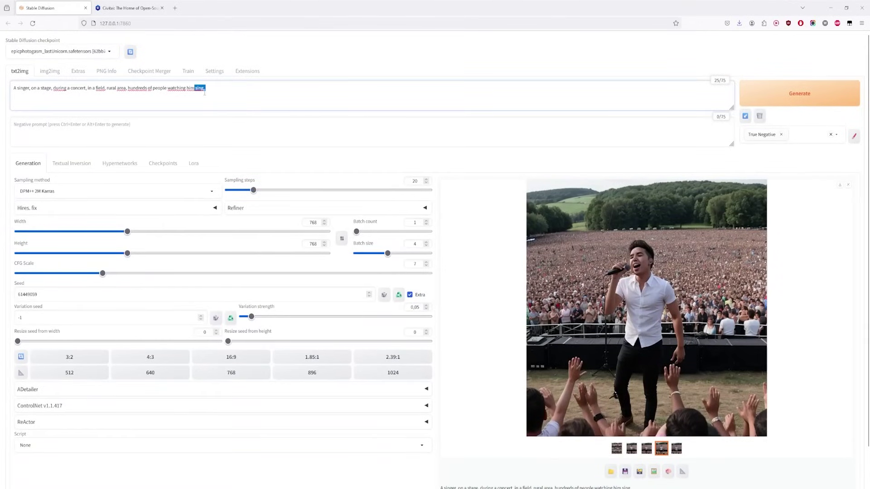
{"action": "key", "text": "BackSpace"}
{"action": "type", "text": "."}
{"action": "left_click", "coordinate": [826, 92]}
Reset the seed to -1 and turn off the Extra variation settings
{"action": "left_click_drag", "start_coordinate": [41, 295], "coordinate": [6, 294]}
{"action": "type", "text": "-1"}
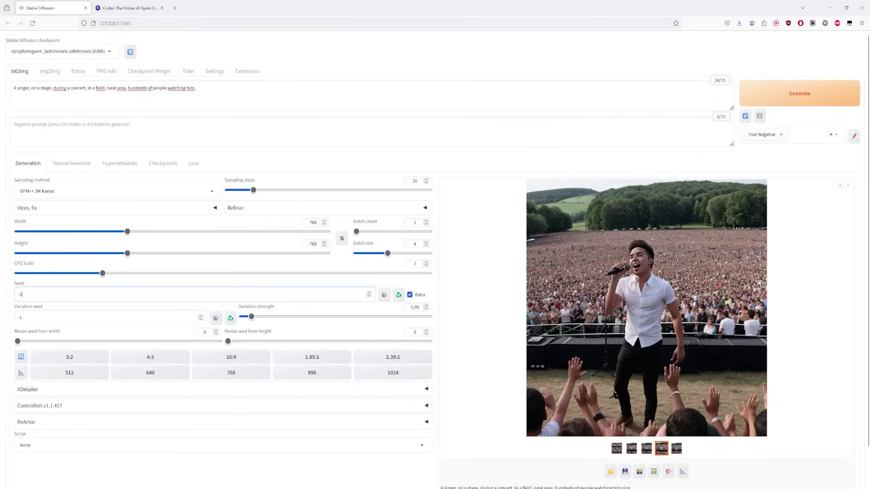
{"action": "left_click", "coordinate": [410, 295]}
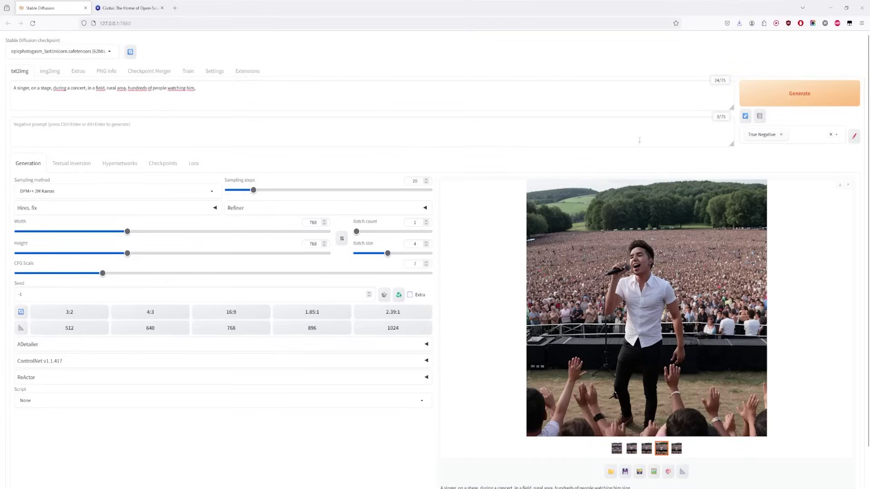
Generate a fresh 768×768 singer-and-crowd batch and browse every image full-size in the lightbox
{"action": "left_click", "coordinate": [777, 96]}
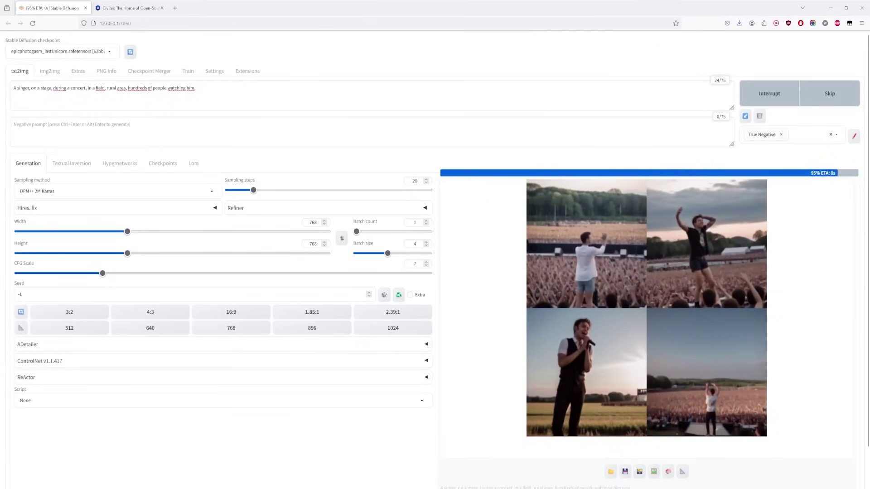
{"action": "left_click", "coordinate": [611, 338]}
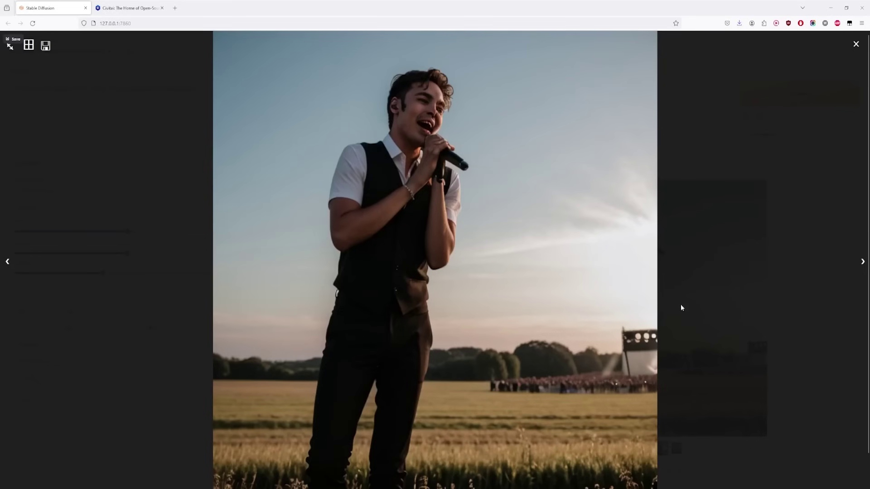
{"action": "left_click", "coordinate": [863, 263]}
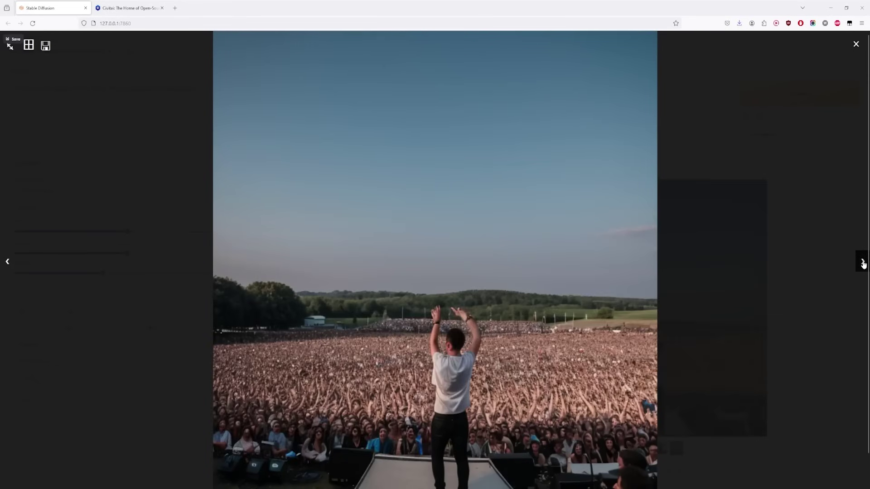
{"action": "left_click", "coordinate": [864, 264]}
{"action": "left_click", "coordinate": [863, 264]}
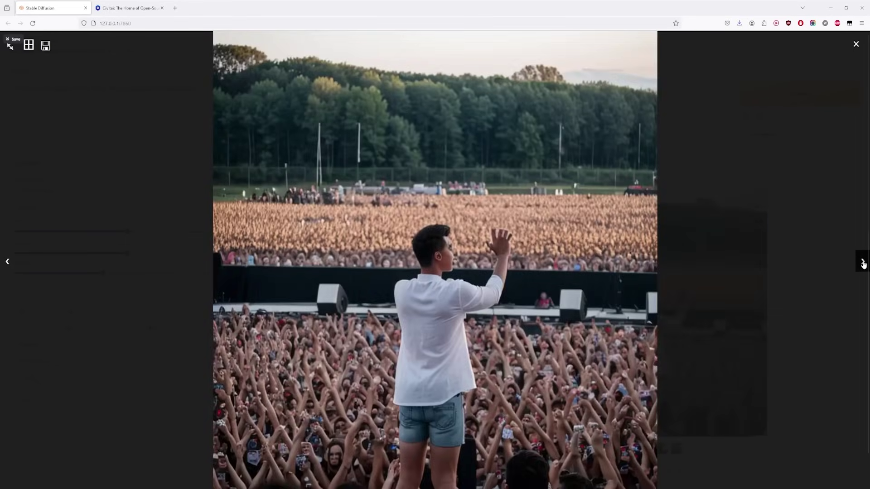
{"action": "left_click", "coordinate": [863, 264]}
{"action": "left_click", "coordinate": [864, 264]}
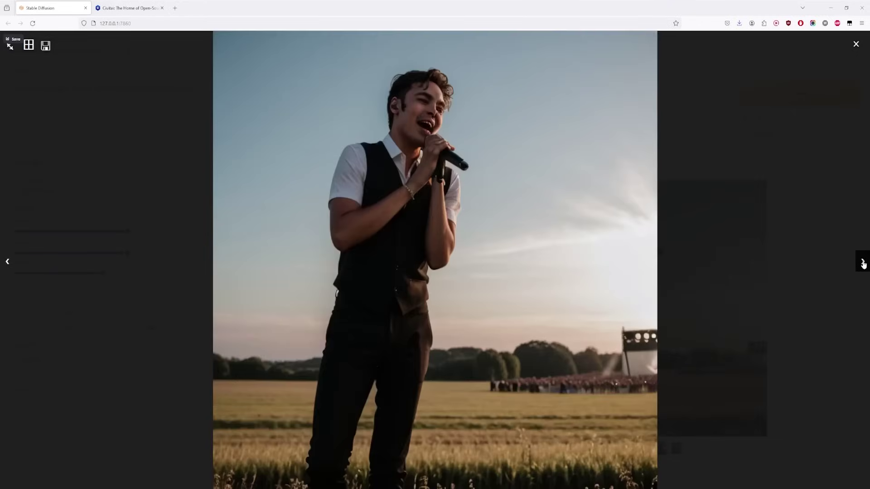
{"action": "left_click", "coordinate": [863, 264]}
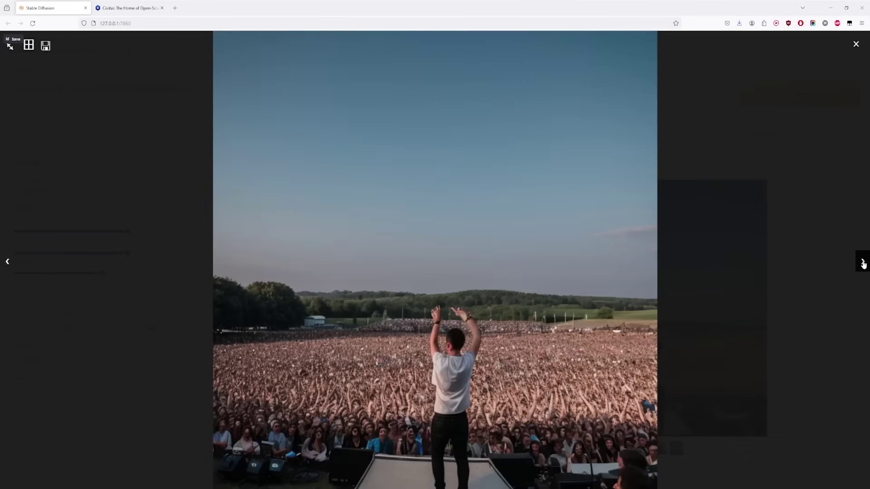
{"action": "left_click", "coordinate": [769, 245]}
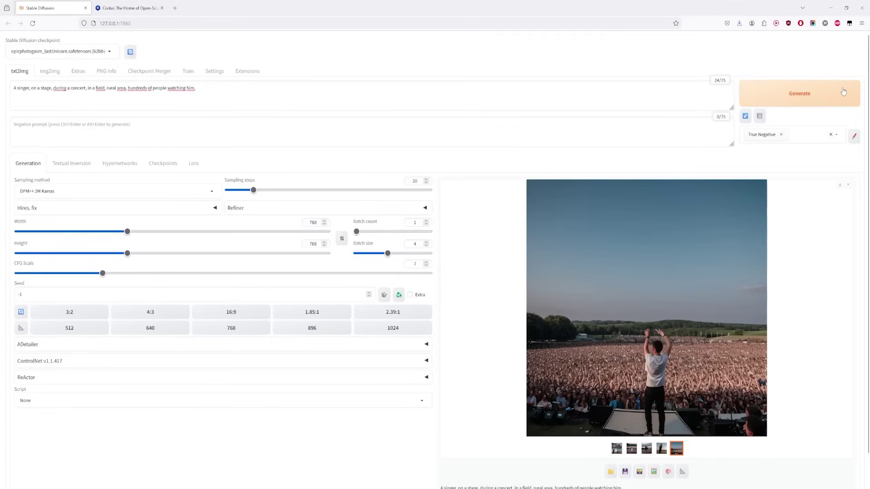
Switch to 512×512, generate a new concert batch, and page through the results full-size
{"action": "left_click", "coordinate": [78, 329]}
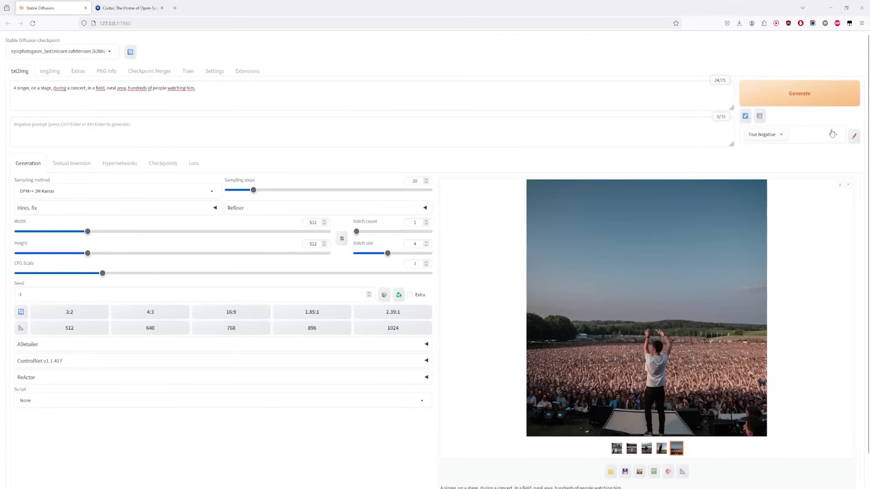
{"action": "left_click", "coordinate": [826, 100]}
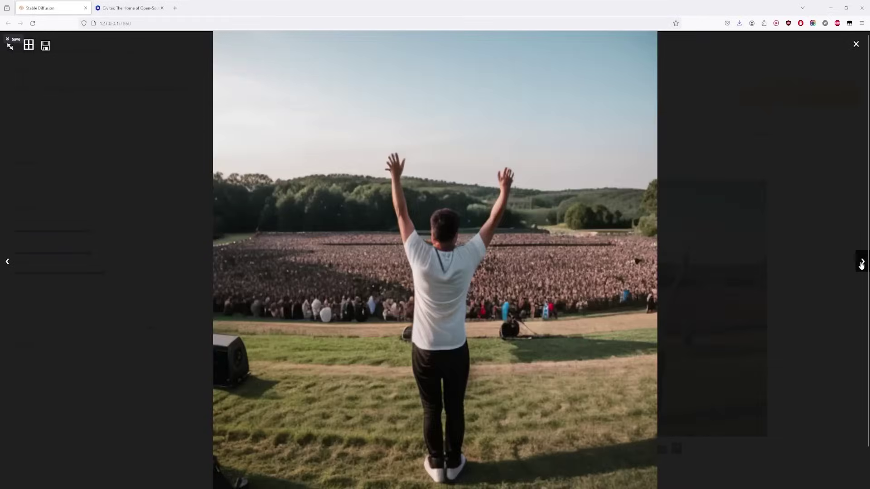
{"action": "left_click", "coordinate": [861, 262]}
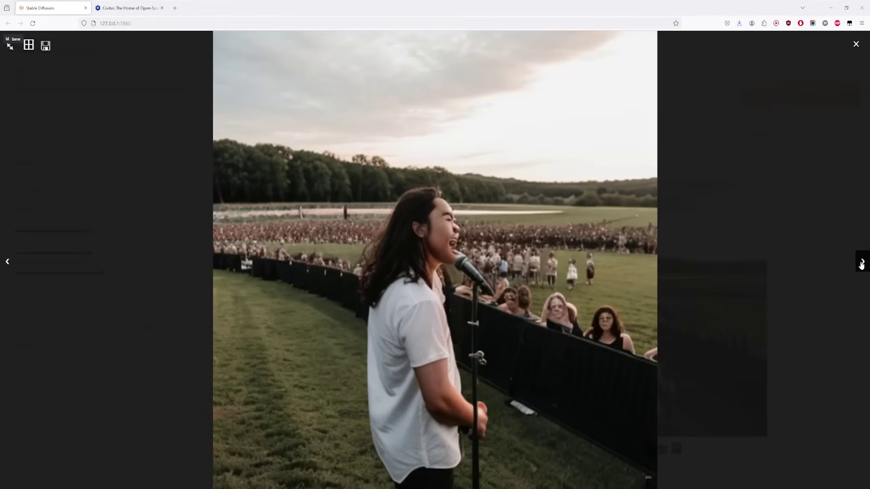
{"action": "left_click", "coordinate": [861, 263]}
{"action": "left_click", "coordinate": [862, 263]}
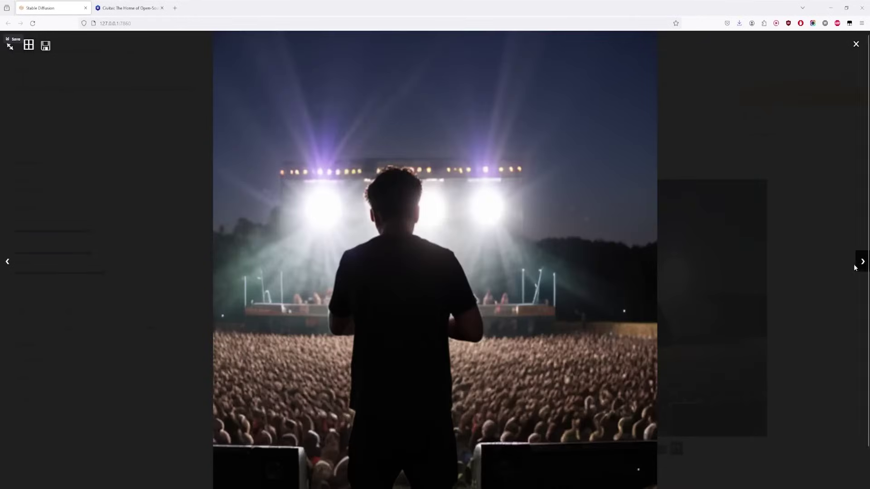
{"action": "key", "text": "Escape"}
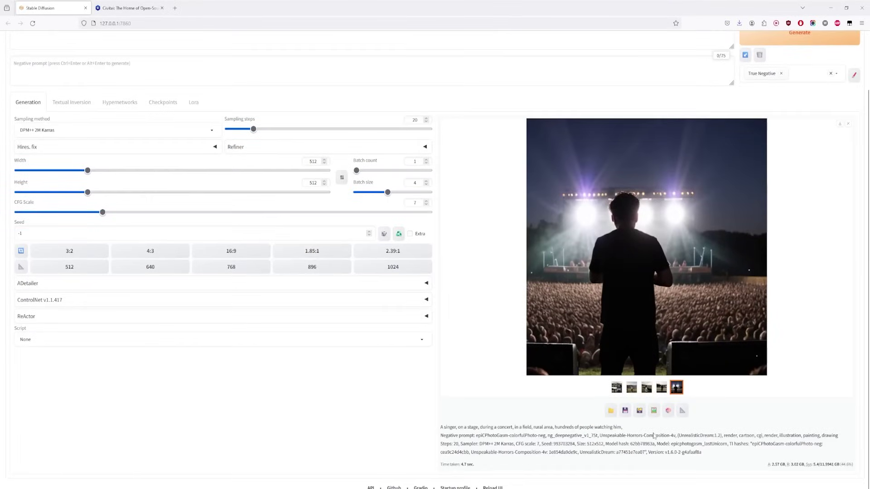
Reuse seed 993703284, enable Extra variation options, and generate concert variations
{"action": "left_click", "coordinate": [398, 234]}
{"action": "left_click", "coordinate": [410, 234]}
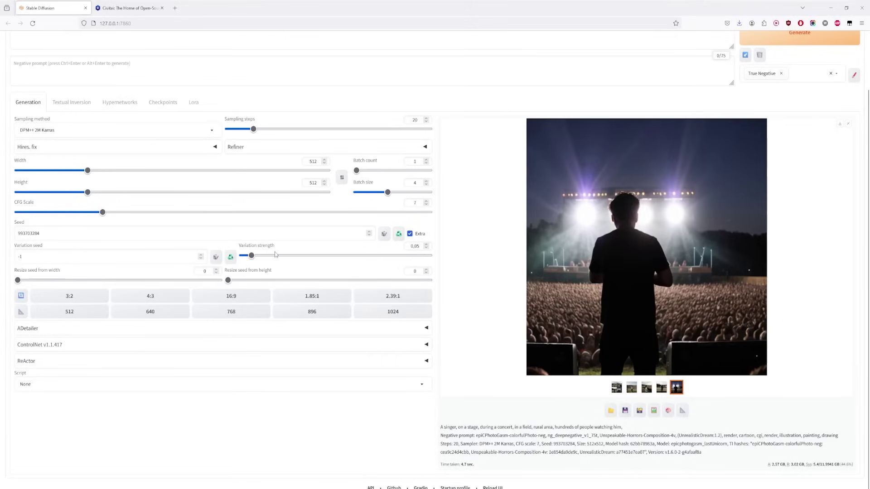
{"action": "scroll", "coordinate": [822, 77], "scroll_direction": "up", "scroll_amount": 2}
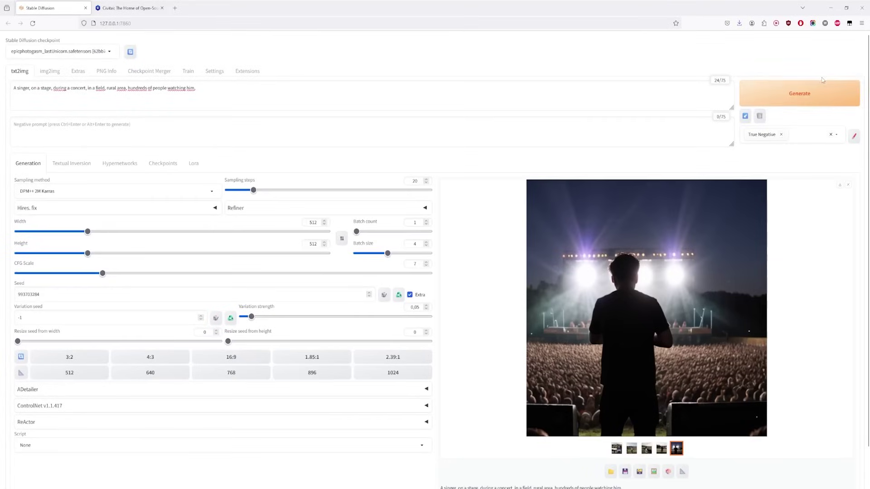
{"action": "left_click", "coordinate": [818, 92]}
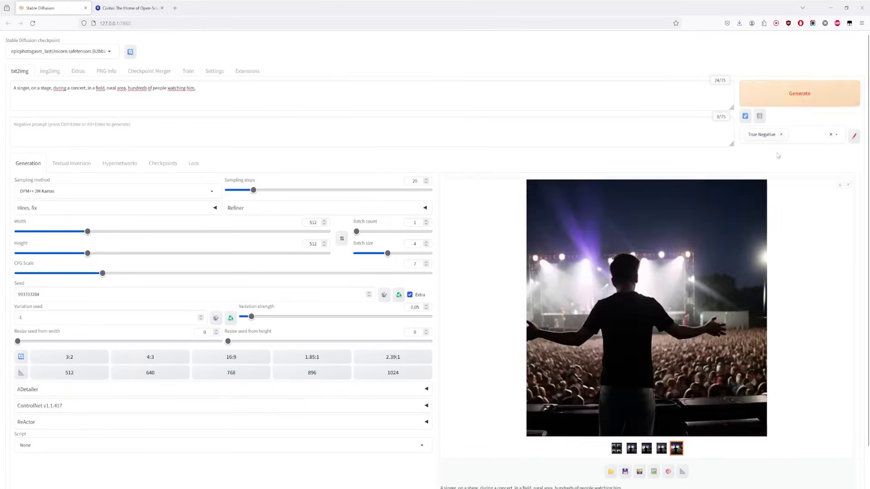
Browse the new concert variations full-size in the lightbox
{"action": "left_click", "coordinate": [633, 341]}
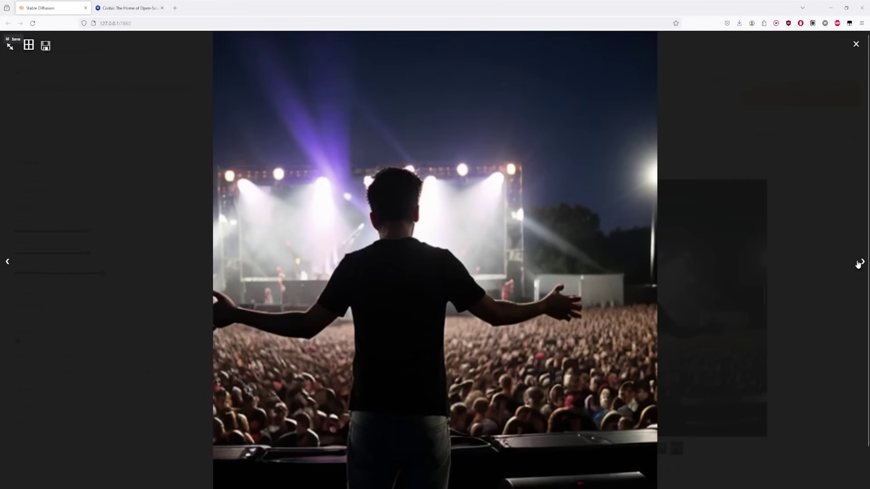
{"action": "left_click", "coordinate": [860, 263]}
{"action": "left_click", "coordinate": [862, 263]}
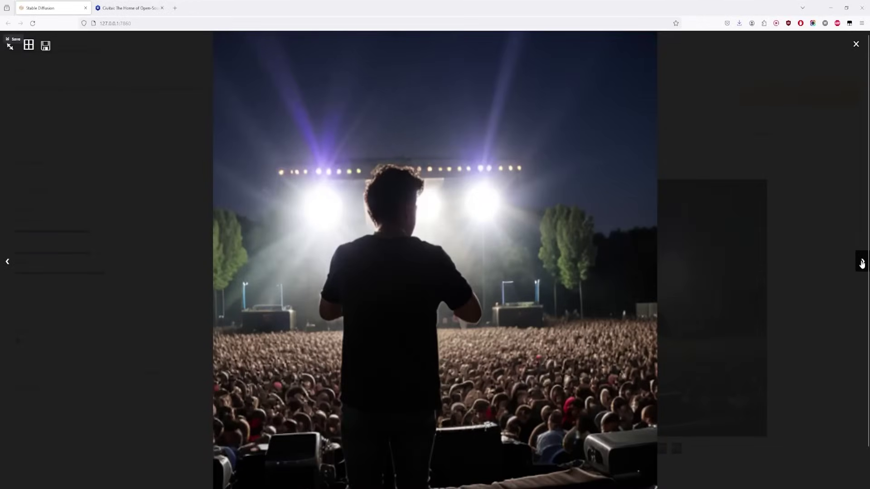
{"action": "left_click", "coordinate": [862, 263]}
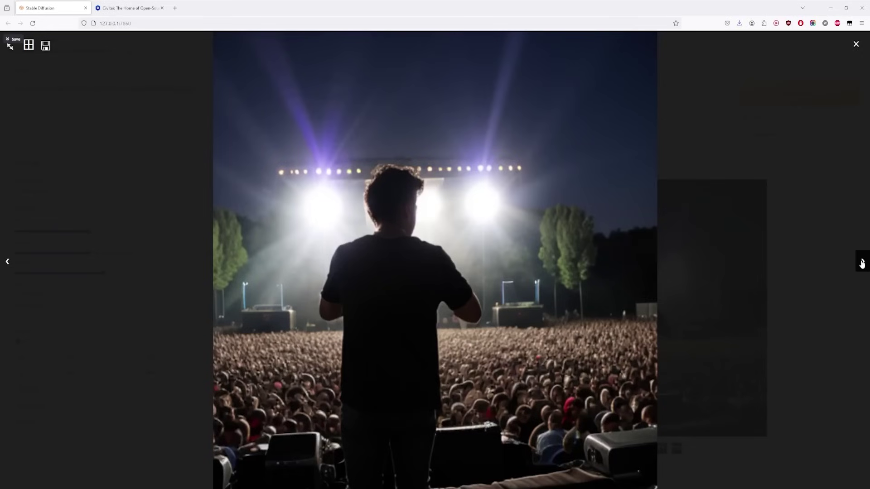
{"action": "left_click", "coordinate": [814, 297]}
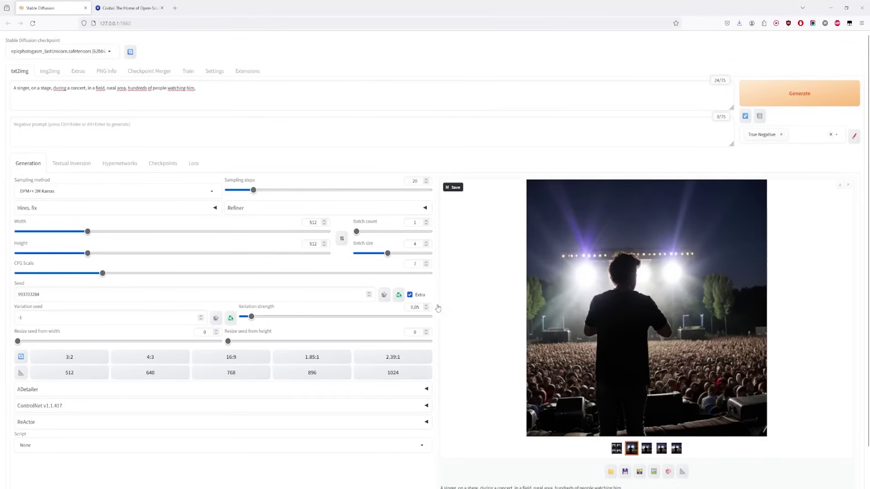
{"action": "left_click", "coordinate": [230, 319]}
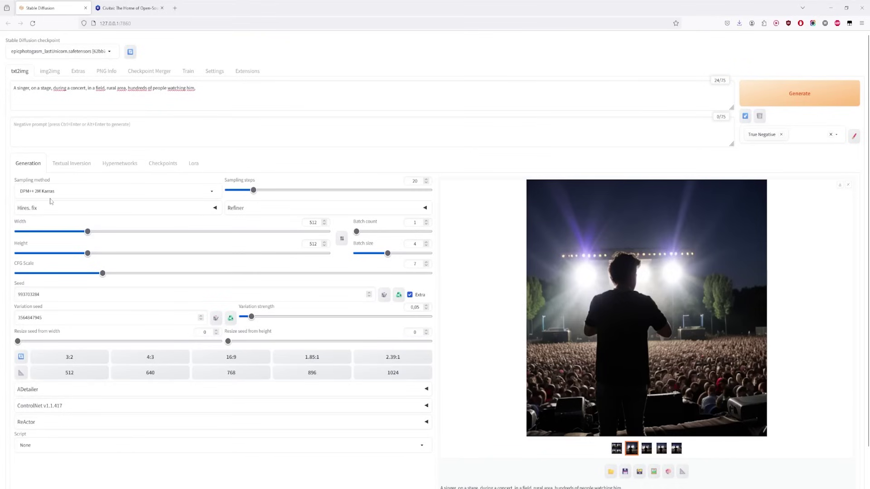
{"action": "left_click", "coordinate": [51, 210]}
{"action": "left_click", "coordinate": [115, 233]}
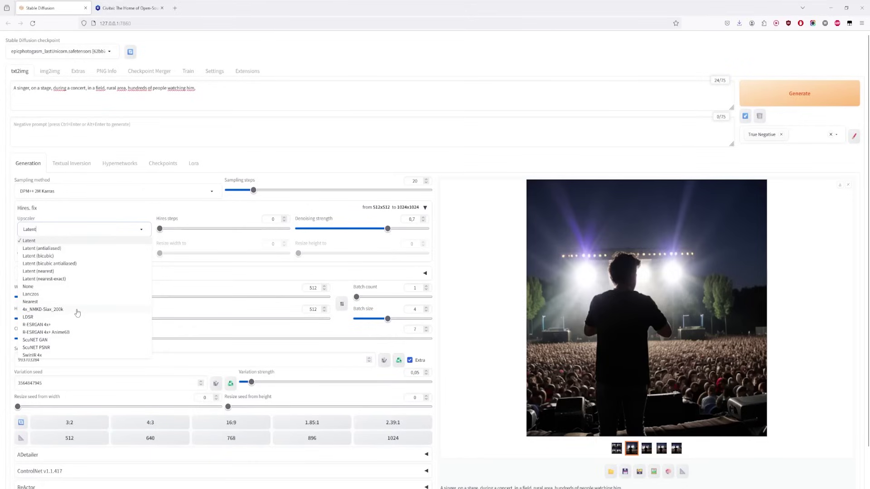
Set Hires. fix to 4x_NMKD-Siax_200k, 2.95× to 1510×1510, denoising 0.15, and generate
{"action": "left_click", "coordinate": [77, 312]}
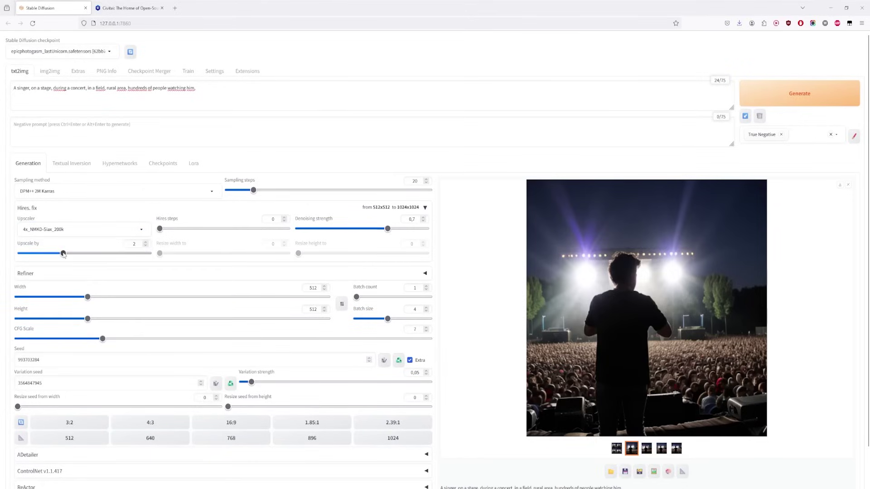
{"action": "left_click_drag", "start_coordinate": [64, 254], "coordinate": [104, 257]}
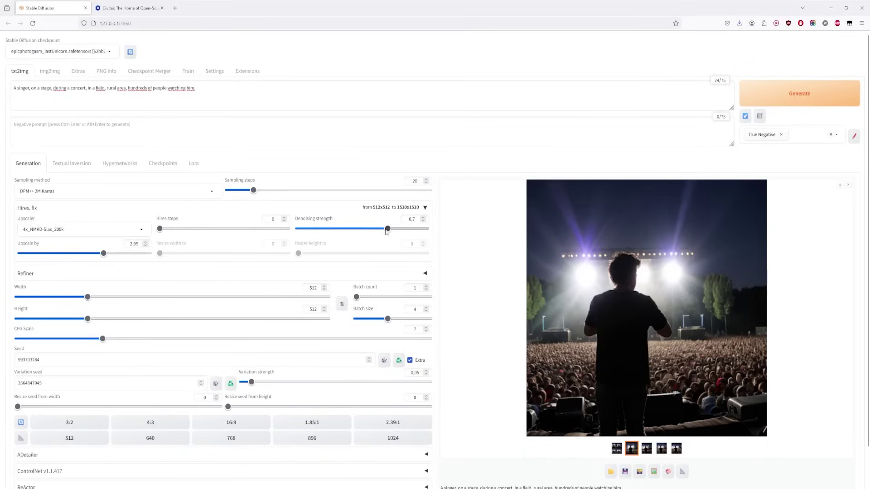
{"action": "left_click_drag", "start_coordinate": [386, 231], "coordinate": [319, 236]}
{"action": "key", "text": "Left"}
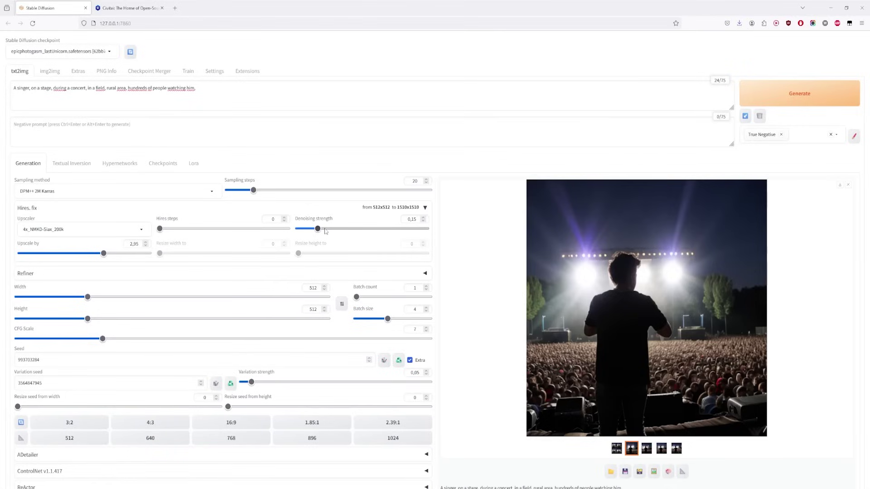
{"action": "left_click", "coordinate": [792, 93]}
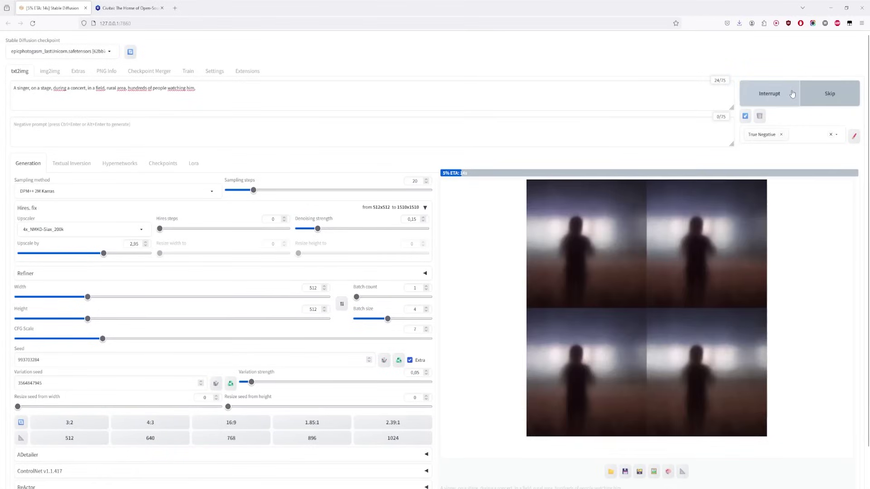
Set batch size to 1, generate the 1510×1510 concert image, and view it full-size
{"action": "left_click_drag", "start_coordinate": [388, 319], "coordinate": [356, 318]}
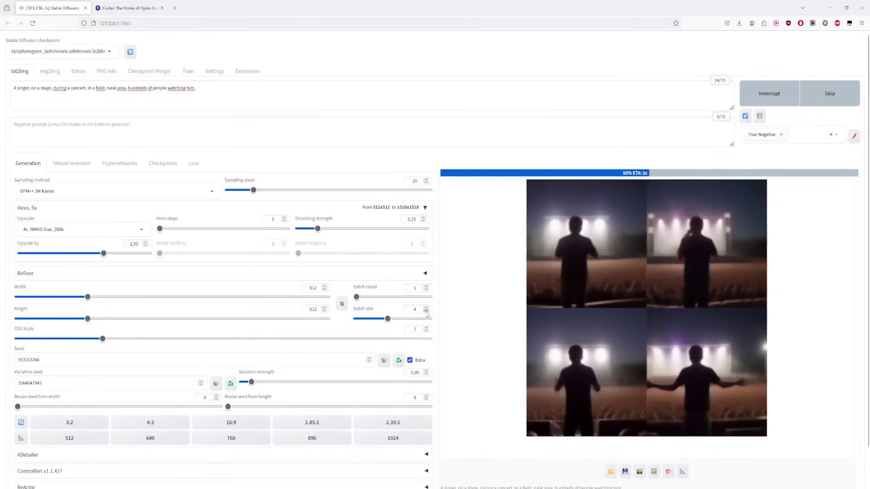
{"action": "left_click", "coordinate": [847, 92]}
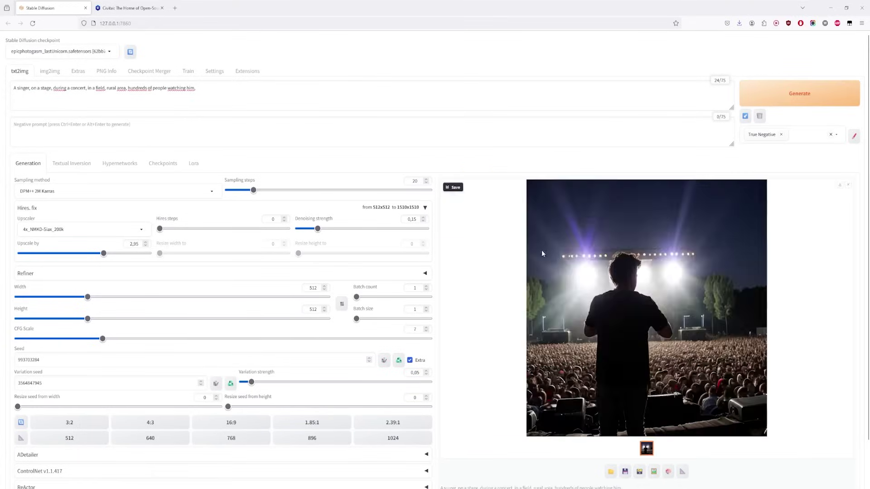
{"action": "left_click", "coordinate": [607, 277]}
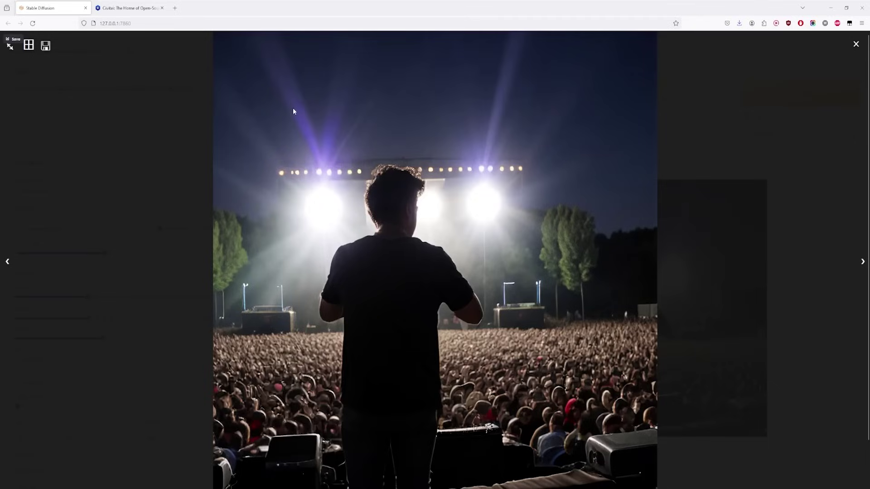
{"action": "left_click", "coordinate": [298, 133]}
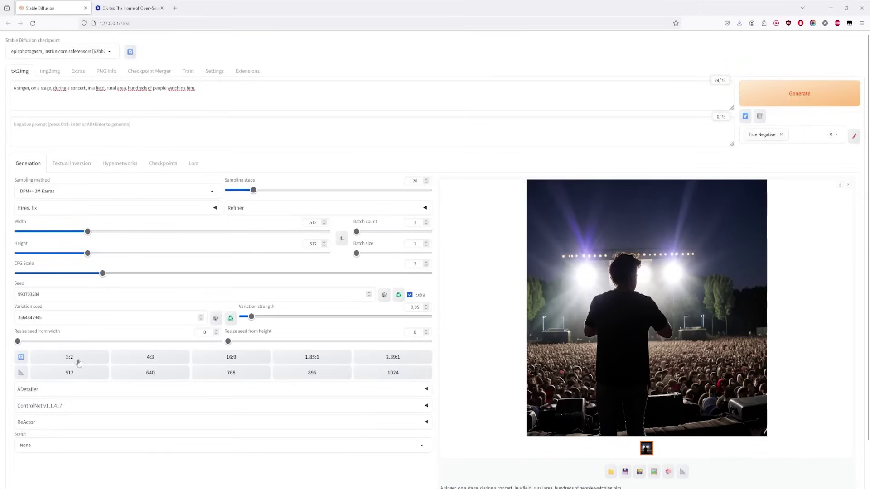
Turn off variation seed options and reset the seed to -1 for random
{"action": "left_click", "coordinate": [410, 295]}
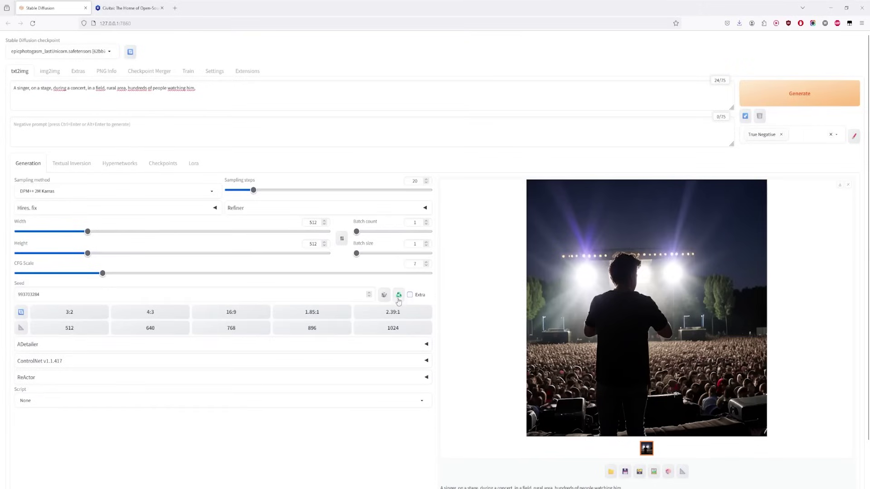
{"action": "left_click_drag", "start_coordinate": [48, 295], "coordinate": [8, 284]}
{"action": "type", "text": "-1"}
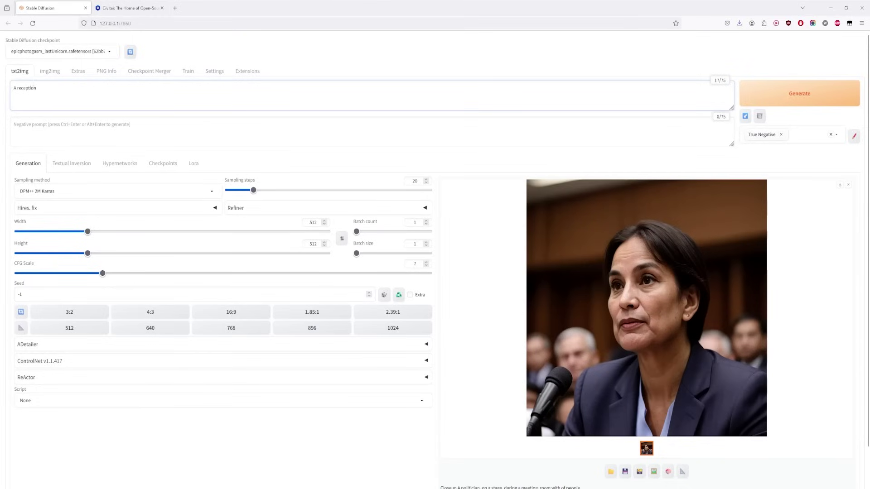
Type the Las Vegas hotel receptionist prompt ending 'looking at viewer, redhead,'
{"action": "type", "text": "nnist of a luxurious hote"}
{"action": "key", "text": "BackSpace"}
{"action": "type", "text": "Vegas, at the reception"}
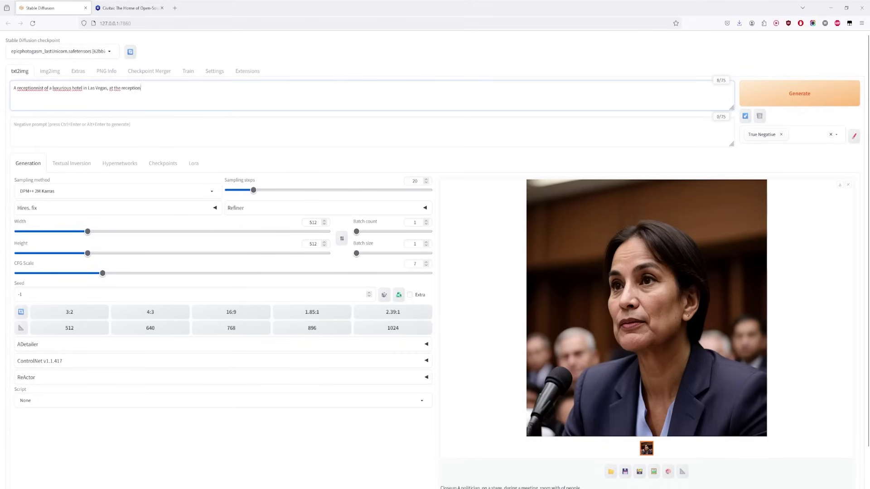
{"action": "type", "text": ", looking at viewer, redhead,"}
Generate receptionist images, append 'behind the desk,' to the prompt, and generate again
{"action": "left_click", "coordinate": [812, 93]}
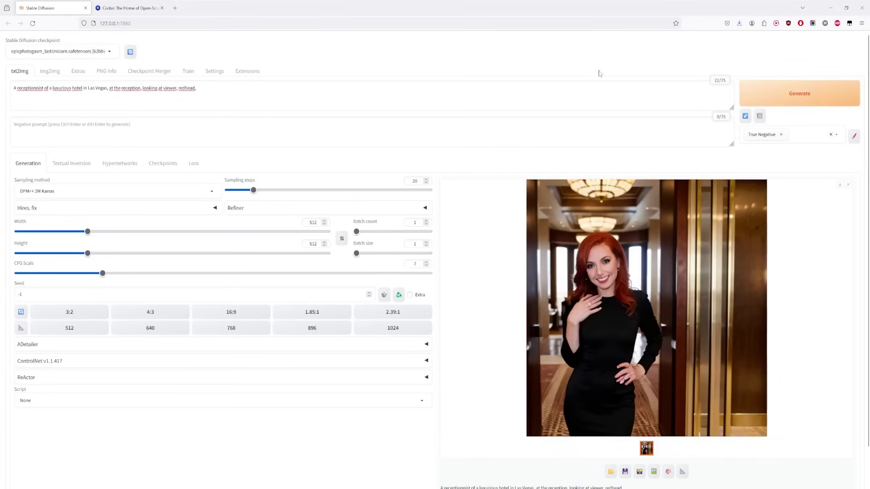
{"action": "left_click", "coordinate": [804, 85]}
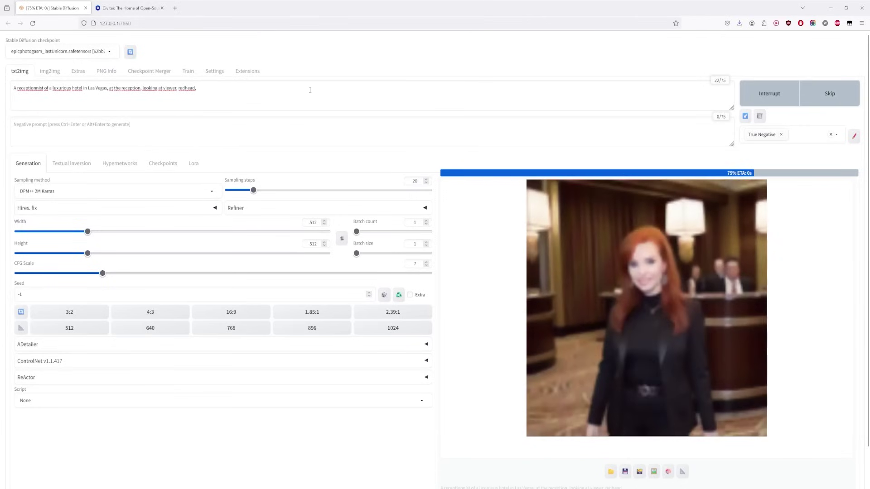
{"action": "left_click", "coordinate": [312, 89]}
{"action": "type", "text": "behind t"}
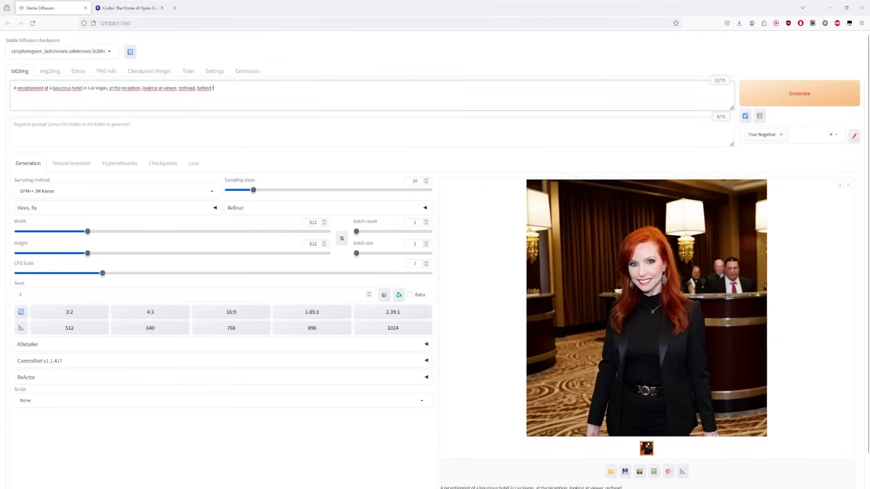
{"action": "type", "text": "he desk,"}
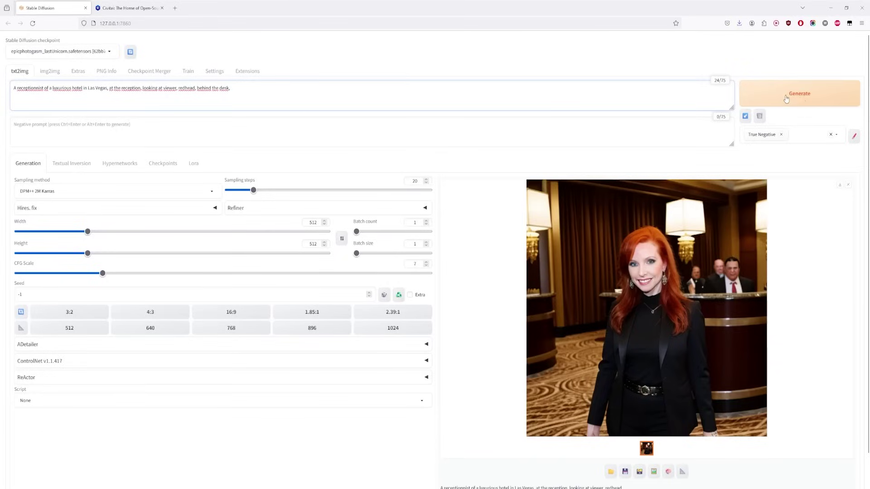
{"action": "left_click", "coordinate": [800, 99]}
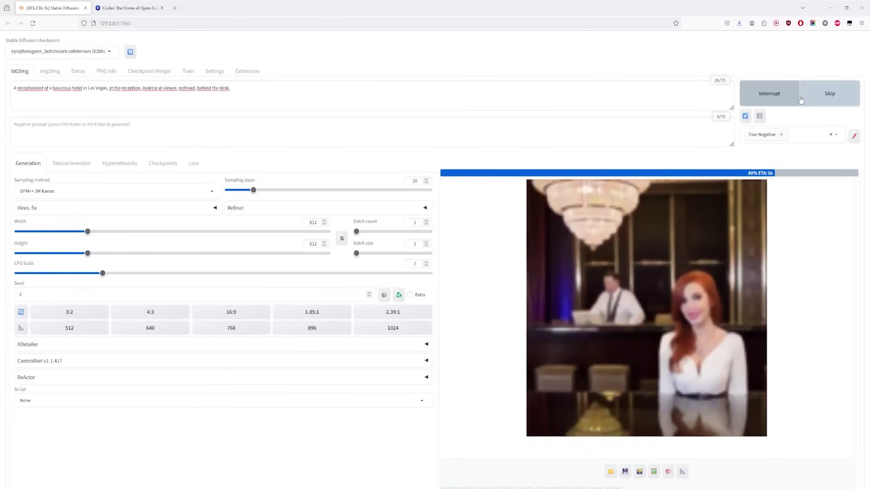
{"action": "left_click", "coordinate": [799, 98]}
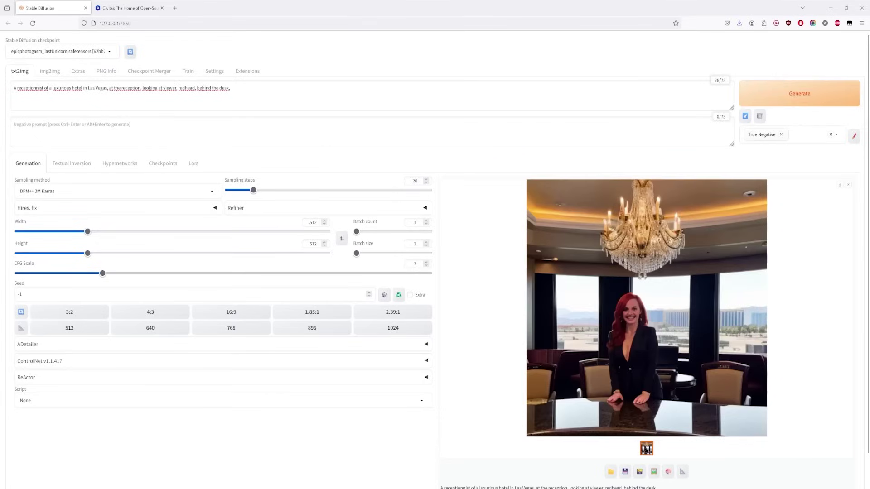
Delete 'redhead' from the end of the prompt
{"action": "left_click_drag", "start_coordinate": [176, 88], "coordinate": [195, 88]}
{"action": "key", "text": "BackSpace"}
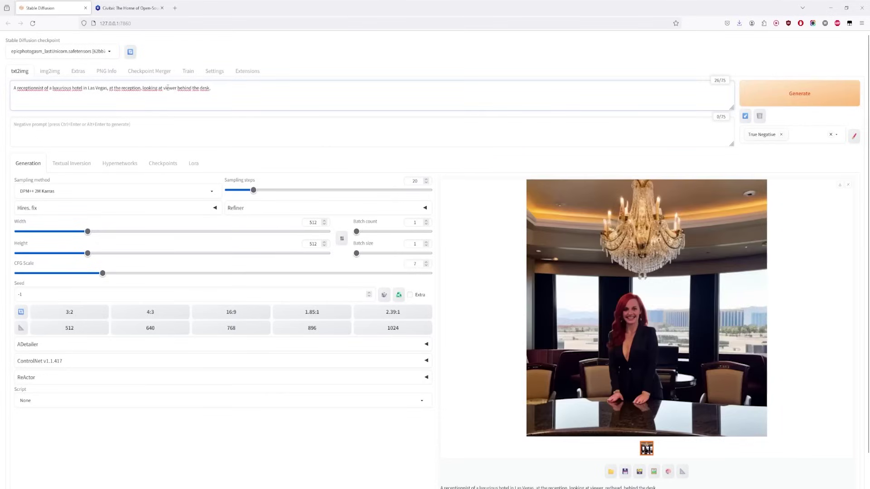
{"action": "type", "text": ","}
{"action": "left_click", "coordinate": [19, 91]}
Insert 'redhead' before receptionist, generate, then add 'wearing hotel receptionist uniform,' and generate
{"action": "type", "text": "redhead"}
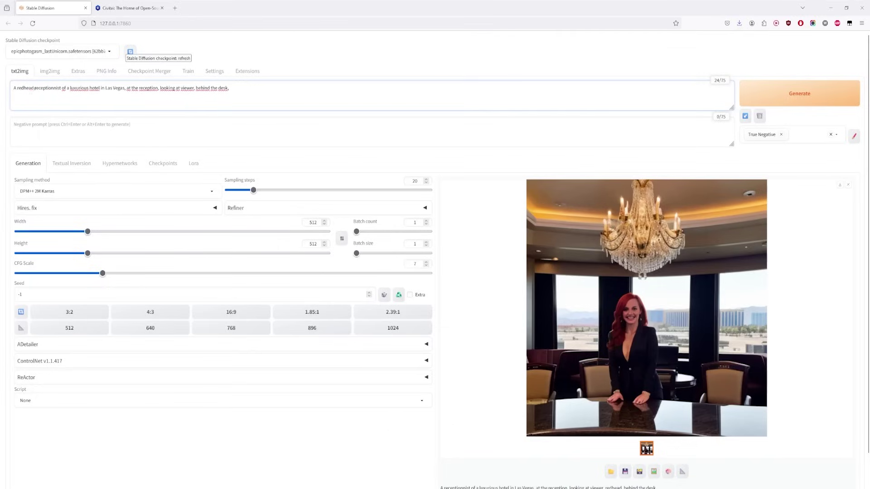
{"action": "left_click", "coordinate": [809, 102]}
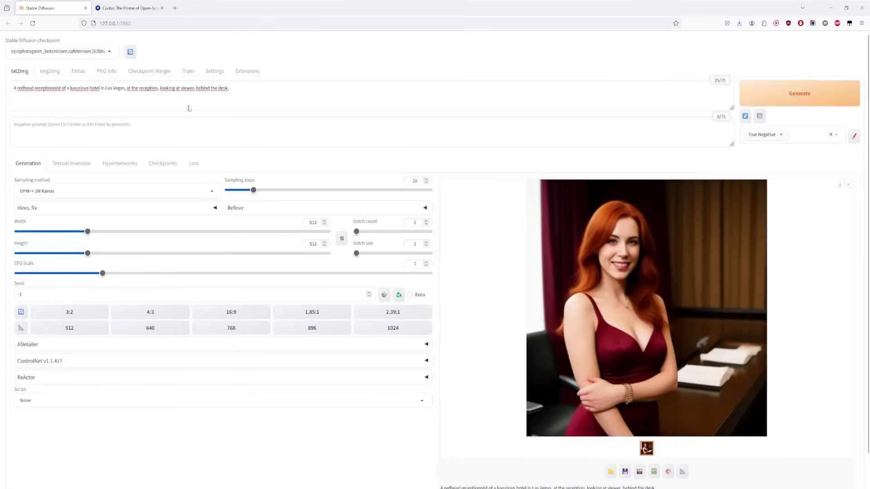
{"action": "left_click", "coordinate": [274, 88]}
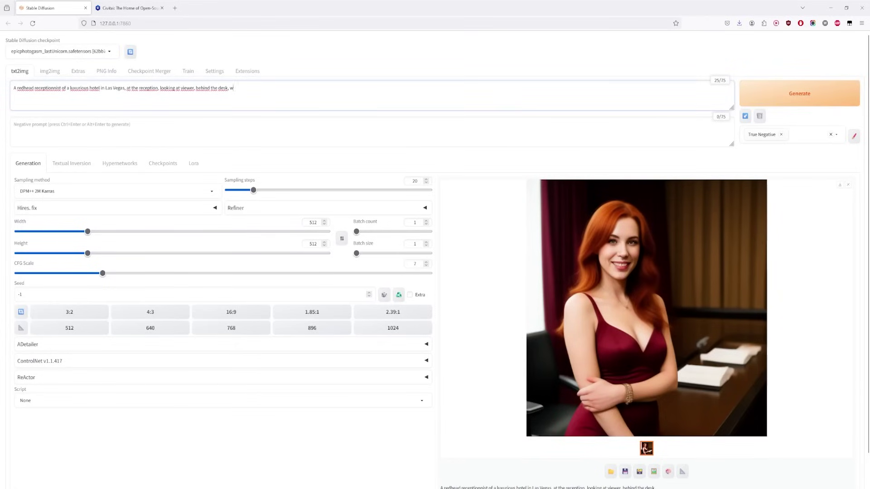
{"action": "type", "text": ", wearun"}
{"action": "type", "text": "ing"}
{"action": "type", "text": " hotel recepti"}
{"action": "type", "text": "onnist uniform,"}
{"action": "left_click", "coordinate": [795, 100]}
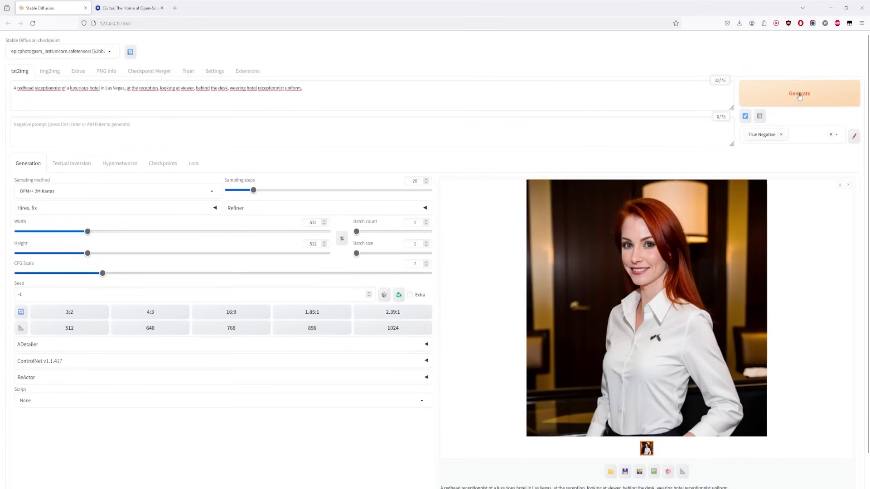
Raise Hires. fix upscale to 3.55× (512×512 to 1817×1817) and generate the receptionist
{"action": "left_click", "coordinate": [165, 211]}
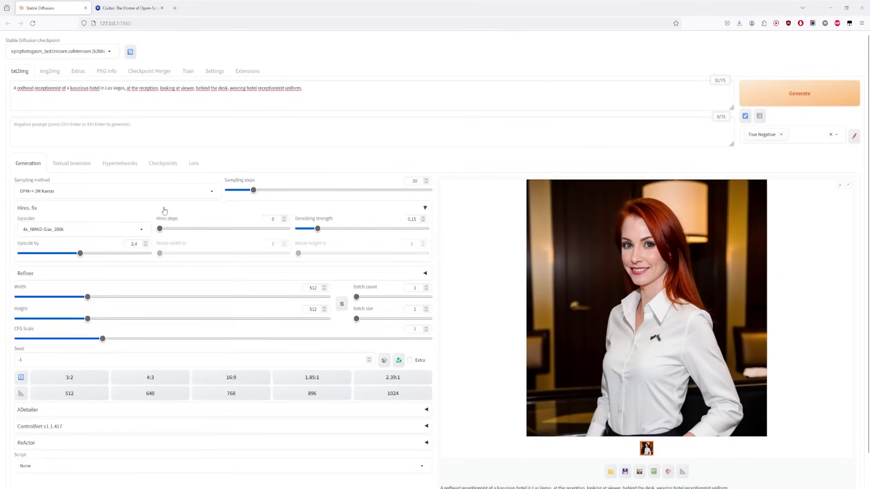
{"action": "mouse_move", "coordinate": [136, 254]}
{"action": "left_mouse_down"}
{"action": "mouse_move", "coordinate": [86, 256]}
{"action": "mouse_move", "coordinate": [149, 258]}
{"action": "mouse_move", "coordinate": [130, 256]}
{"action": "left_mouse_up"}
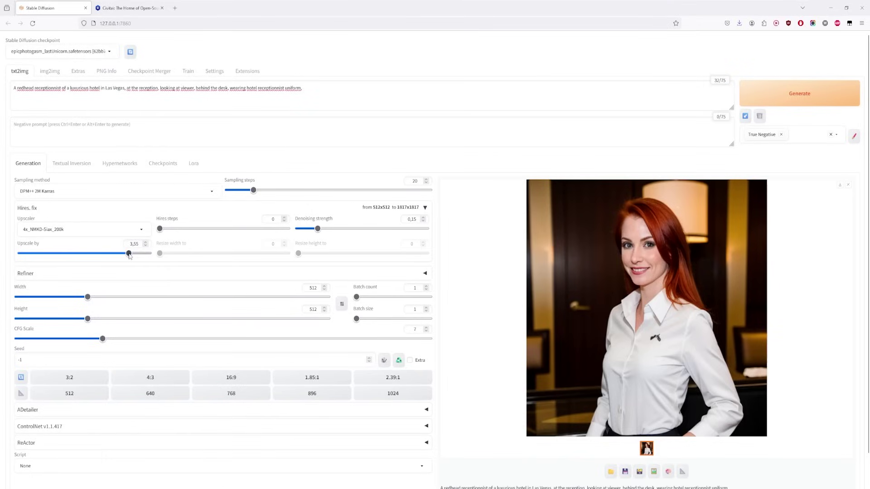
{"action": "left_click", "coordinate": [815, 98]}
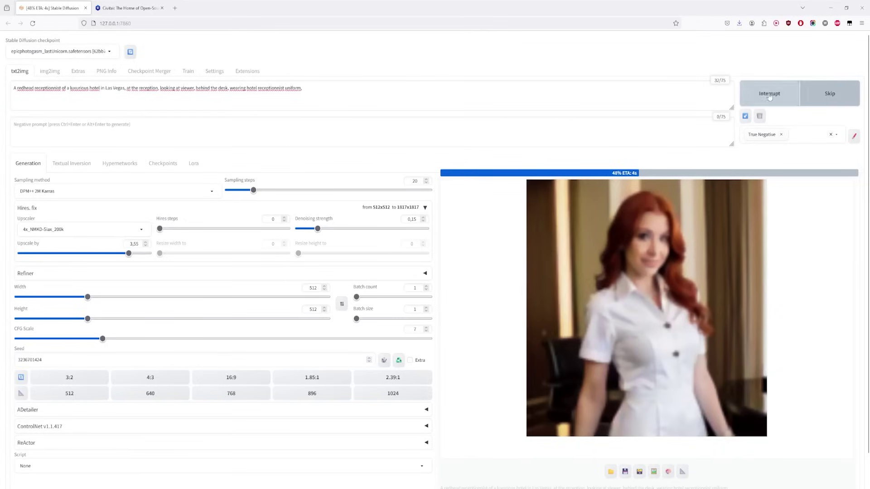
{"action": "left_click", "coordinate": [802, 88]}
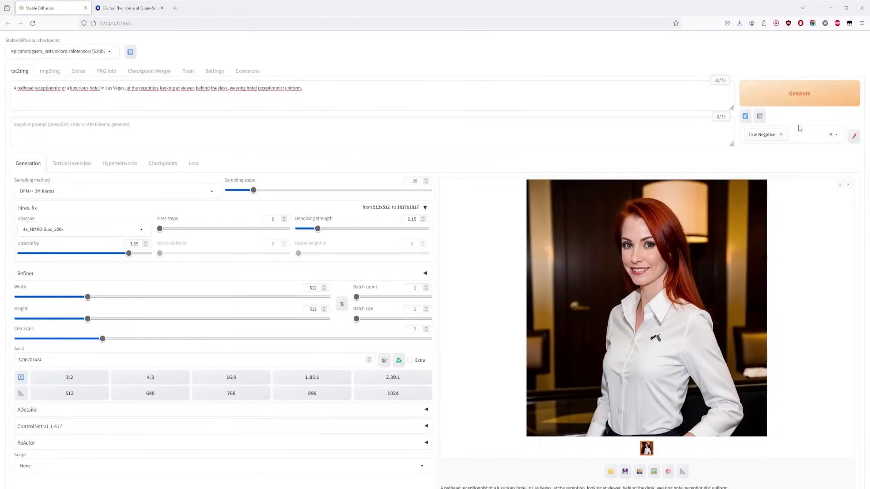
Review the hires receptionist image full-size, then enable ADetailer face fixing
{"action": "left_click", "coordinate": [670, 319]}
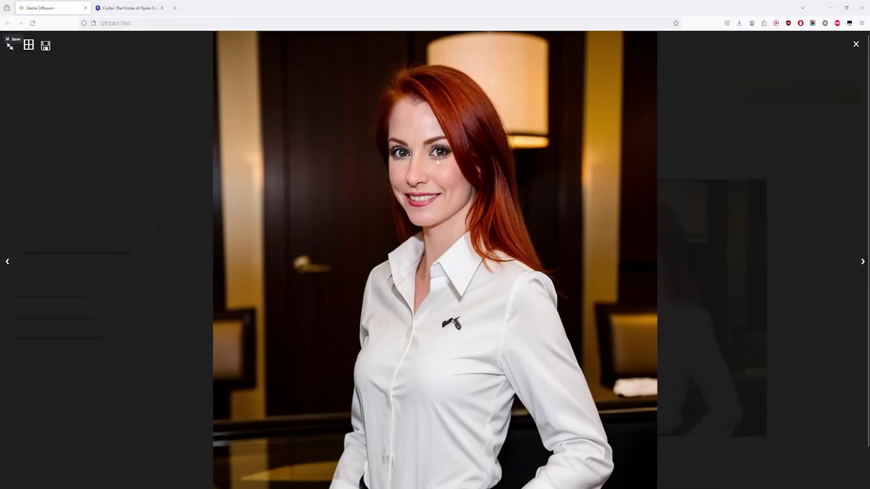
{"action": "left_click", "coordinate": [809, 210]}
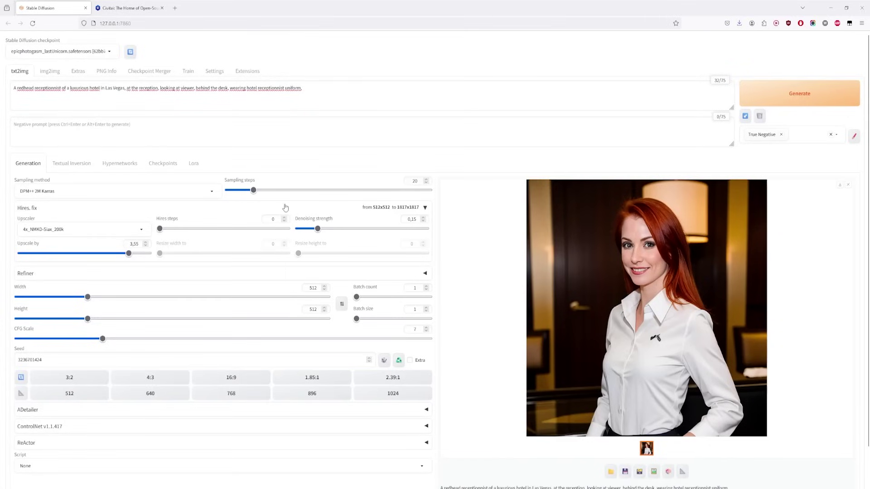
{"action": "left_click", "coordinate": [66, 411]}
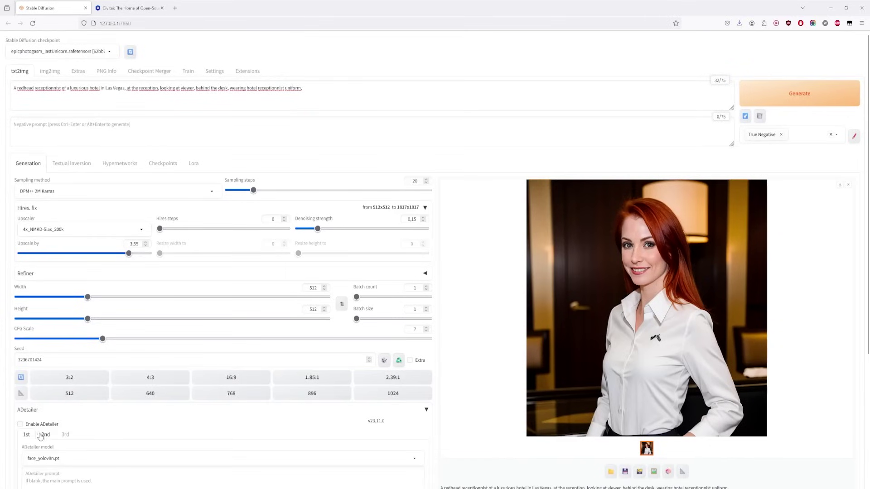
{"action": "left_click", "coordinate": [42, 425]}
{"action": "left_click", "coordinate": [52, 414]}
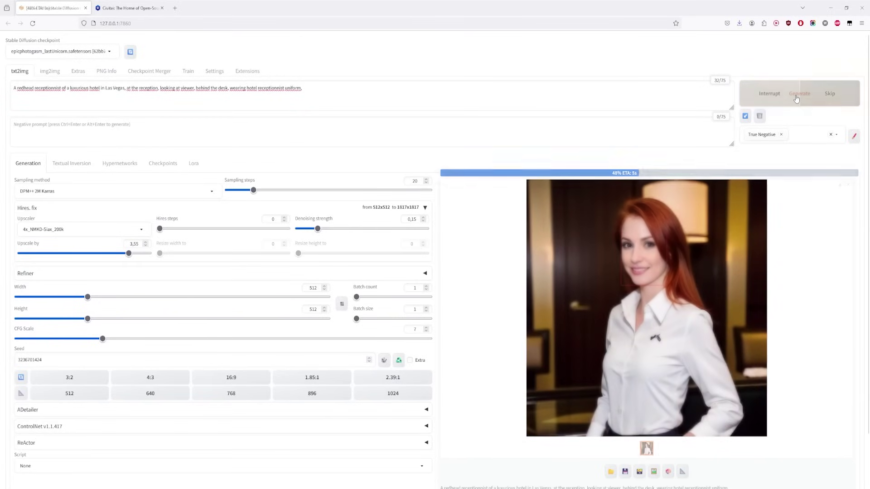
Open the new image 00240-3236701424.png in its own browser tab and zoom to full size
{"action": "left_click", "coordinate": [723, 234]}
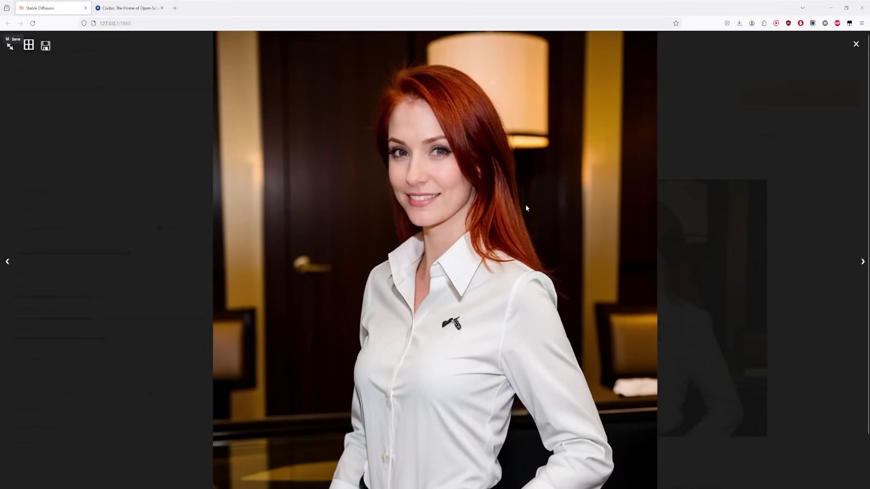
{"action": "right_click", "coordinate": [436, 203]}
{"action": "left_click", "coordinate": [458, 208]}
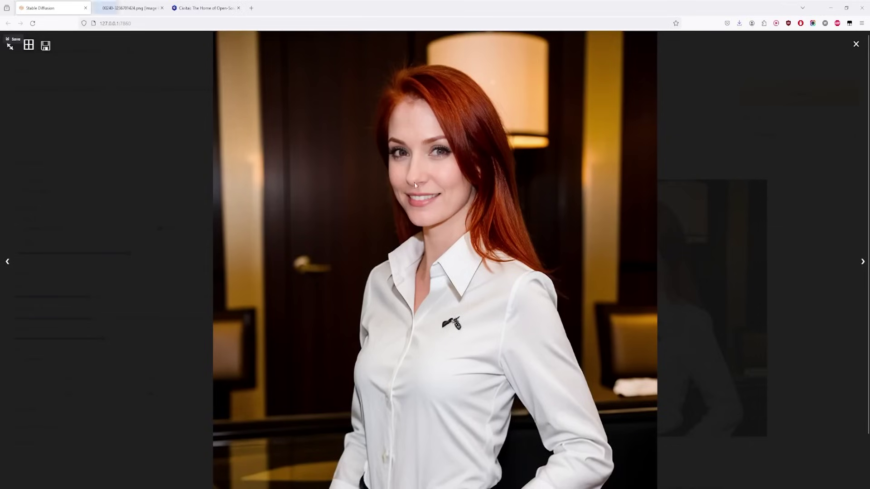
{"action": "left_click", "coordinate": [148, 6]}
{"action": "left_click", "coordinate": [444, 140]}
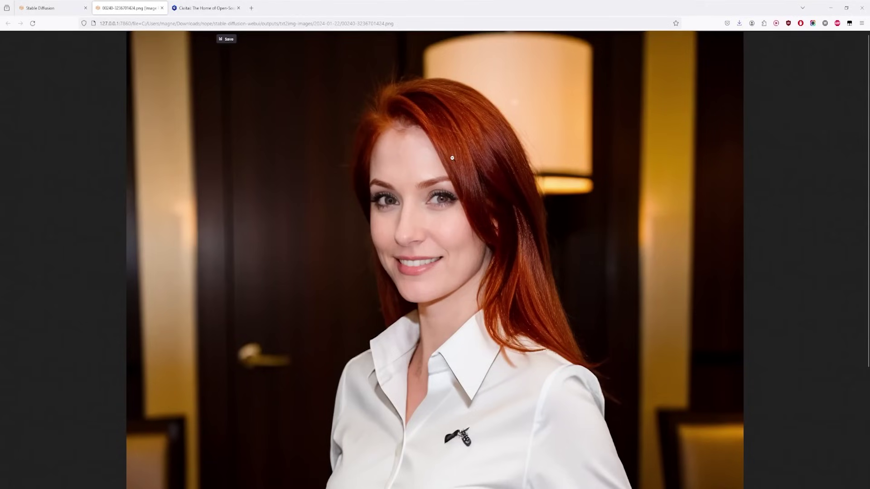
{"action": "scroll", "coordinate": [453, 158], "scroll_direction": "down", "scroll_amount": 5}
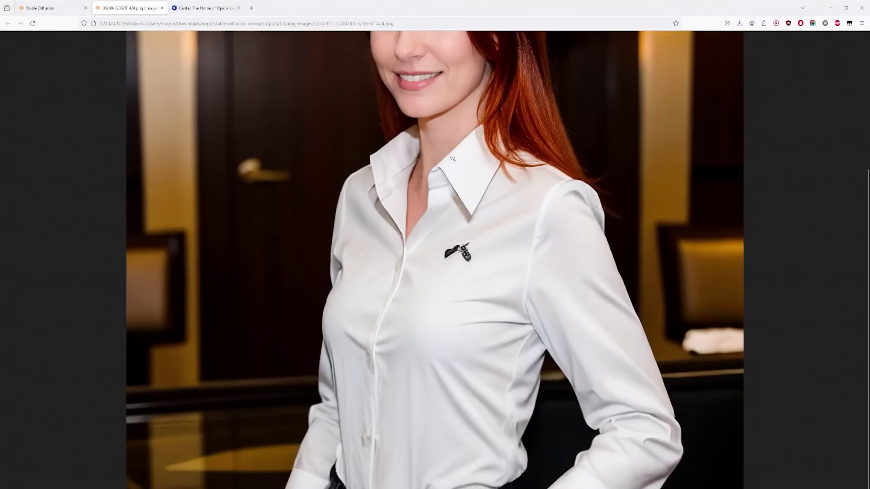